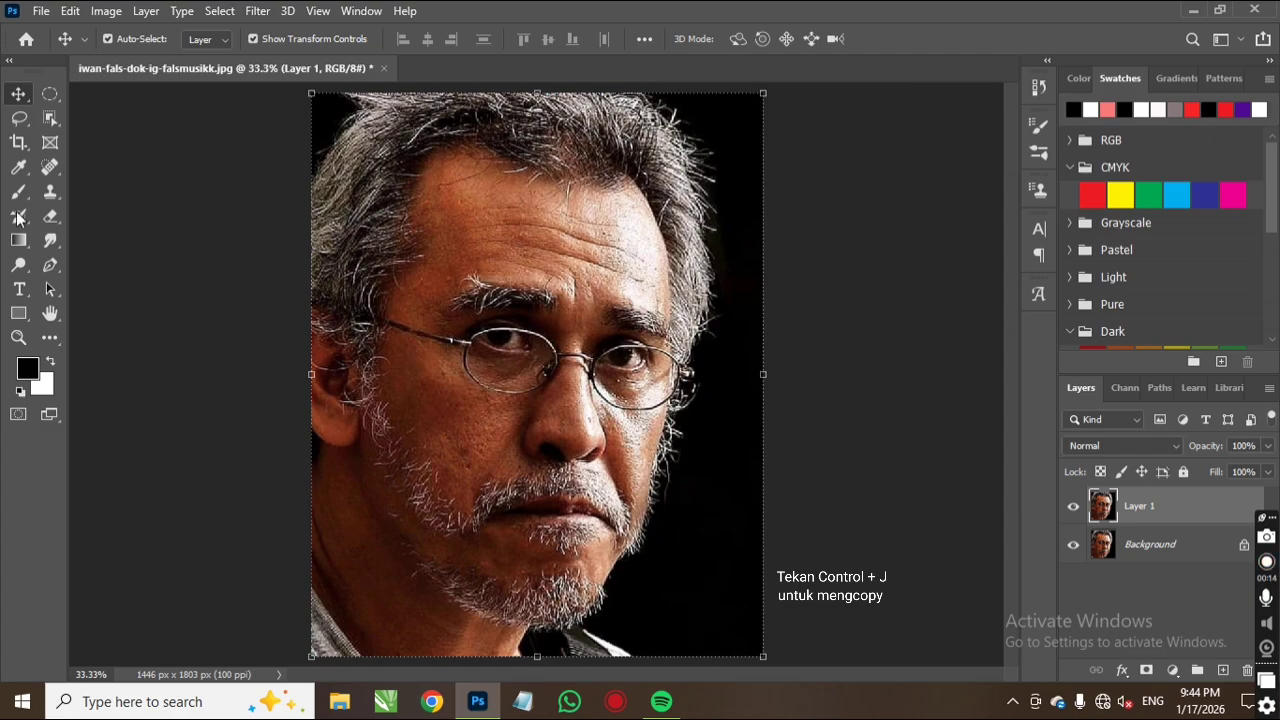
Step: Convert the duplicated portrait layer to monochrome with the Black & White adjustment at its Default preset
left_click(107, 12)
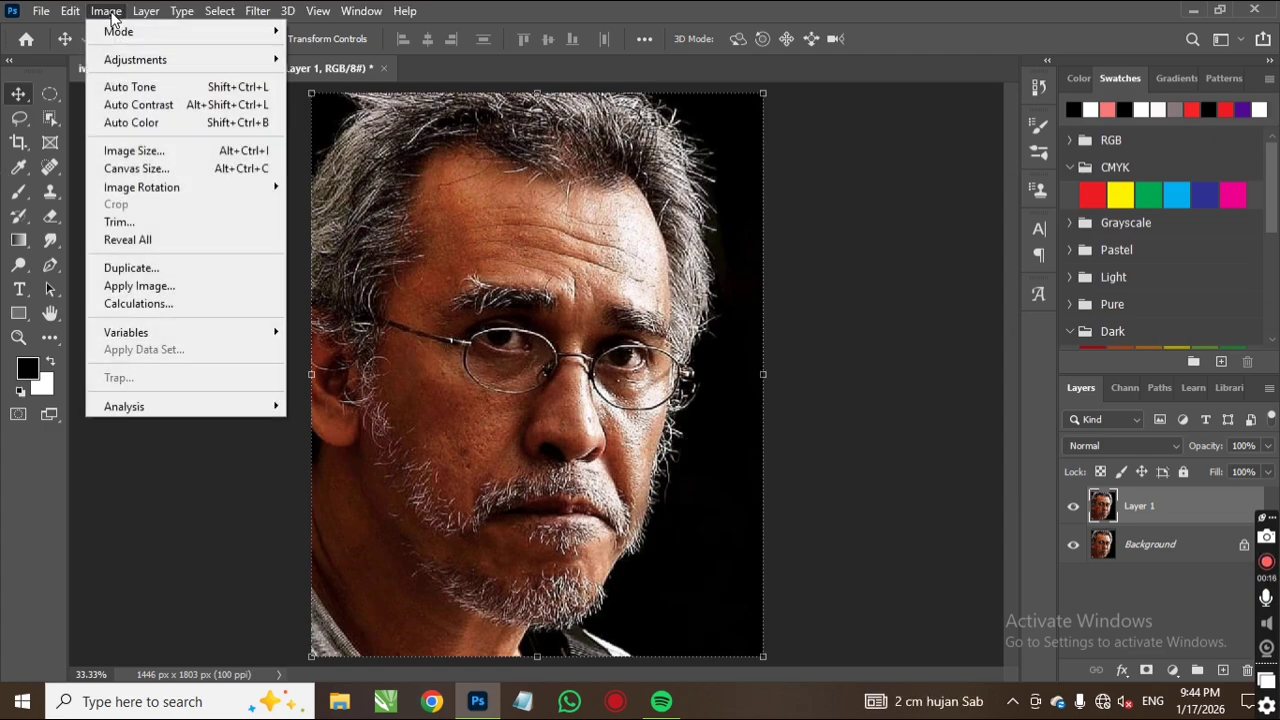
mouse_move(135, 60)
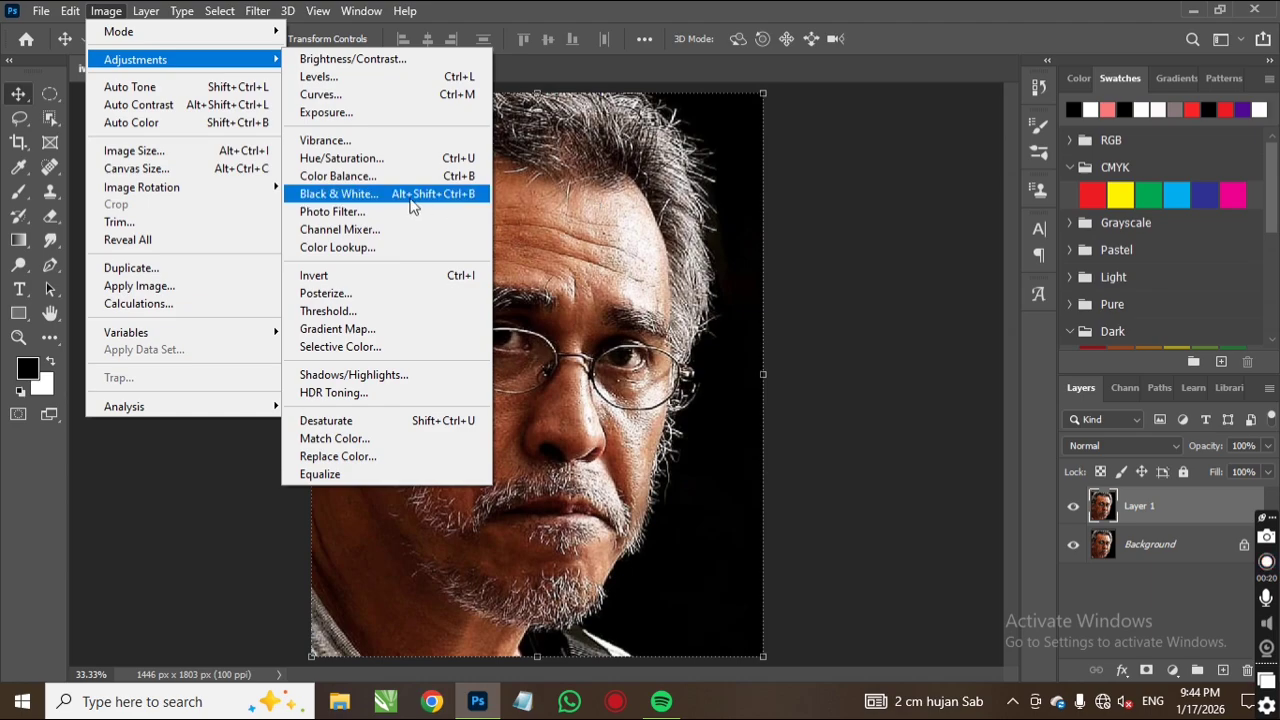
left_click(373, 205)
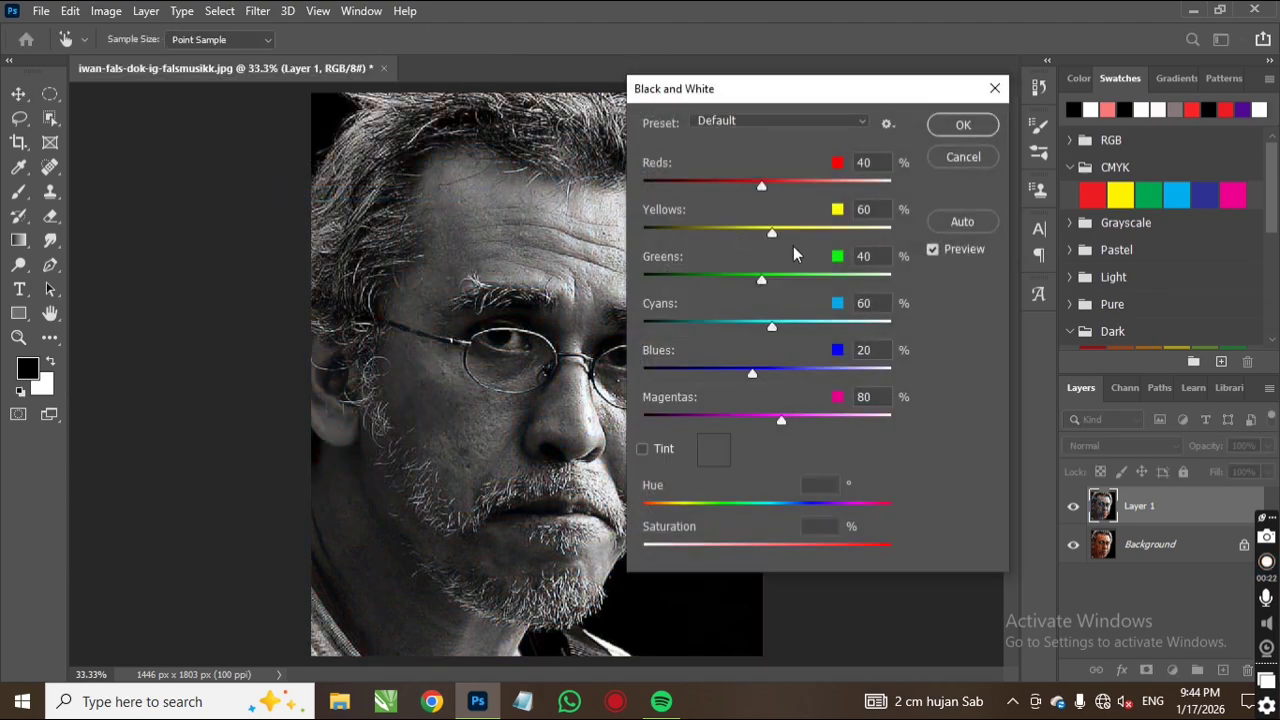
left_click(975, 130)
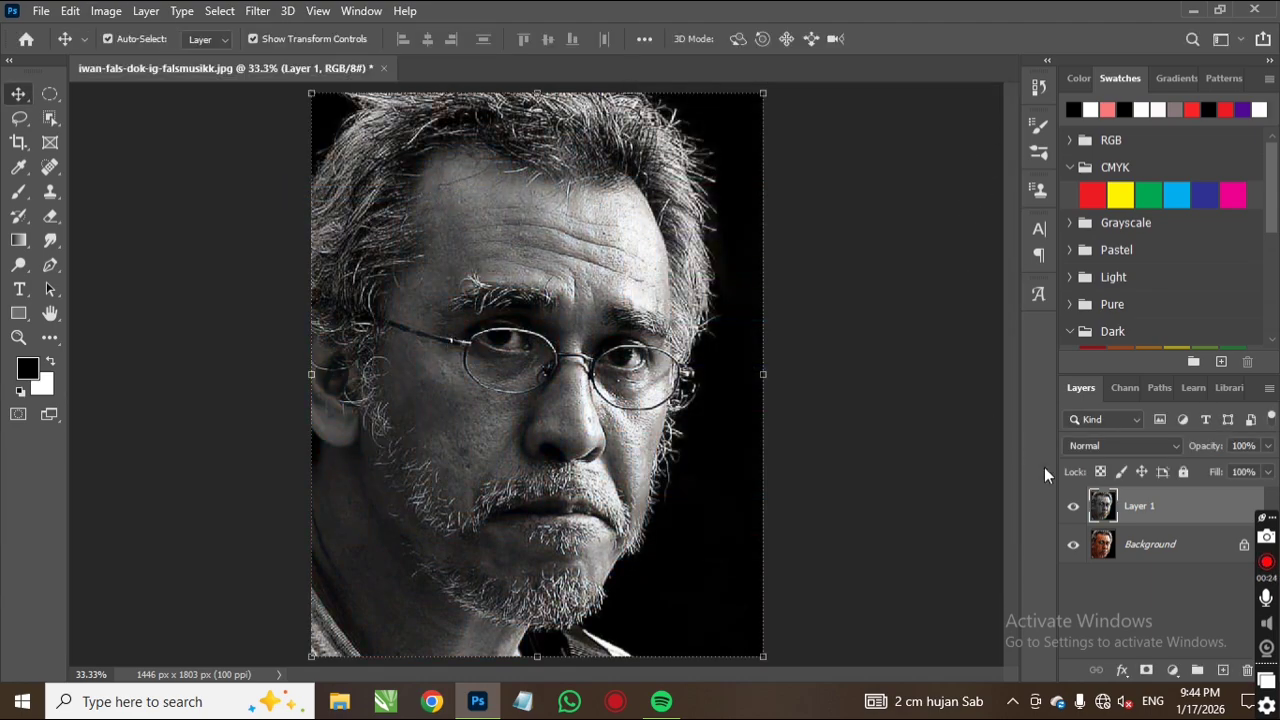
Step: On a new layer, stamp a black ragged-edged band across the middle of the face with the torn-paper brush at 3228 px
left_click(1224, 670)
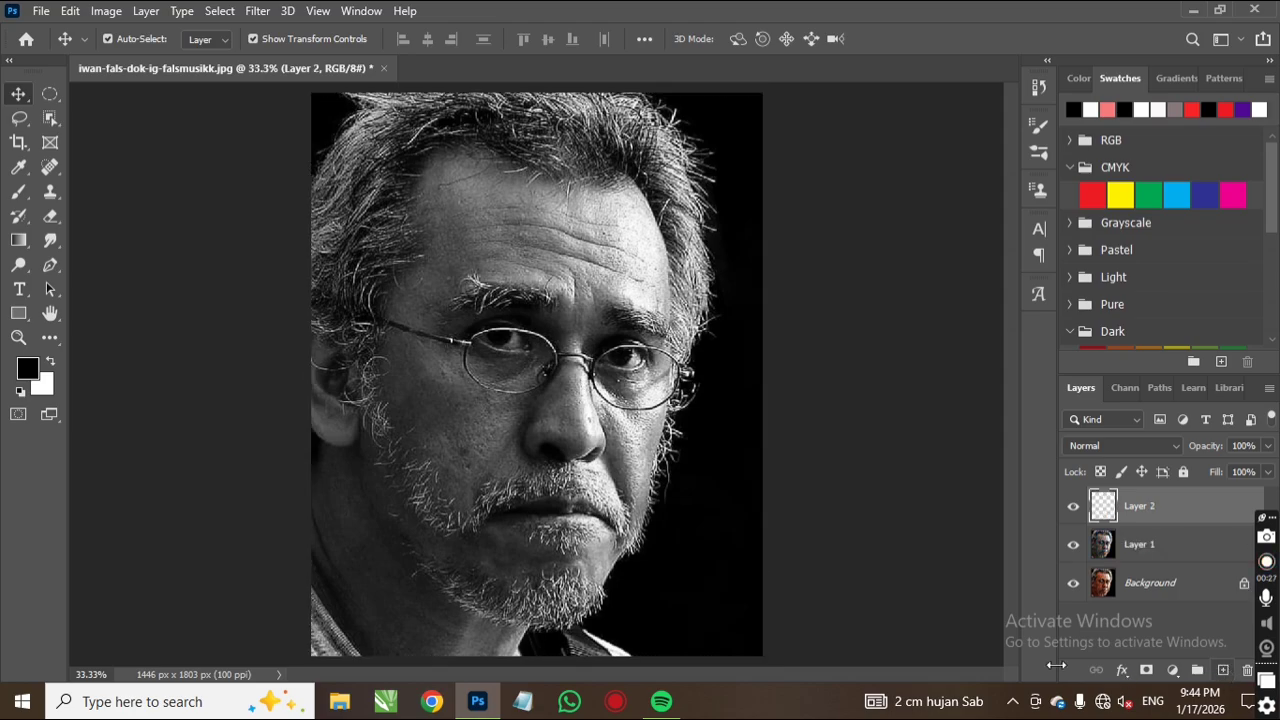
left_click(16, 196)
left_click(135, 40)
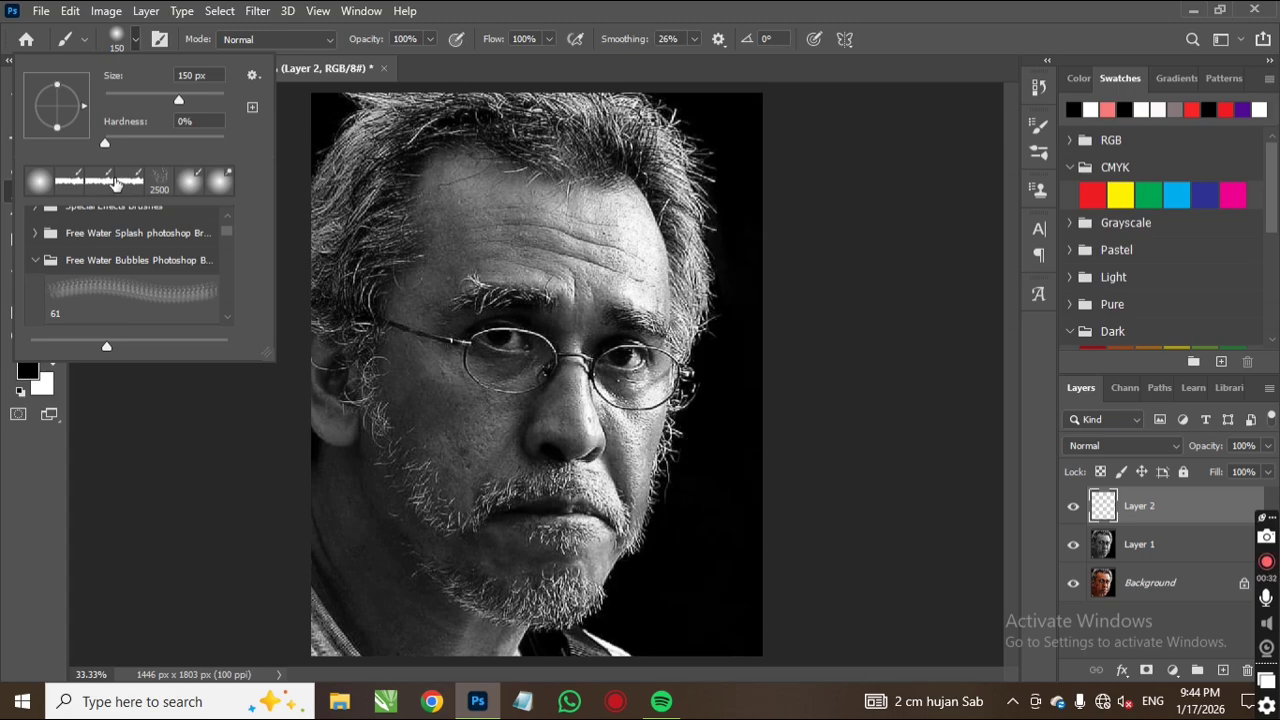
left_click(115, 183)
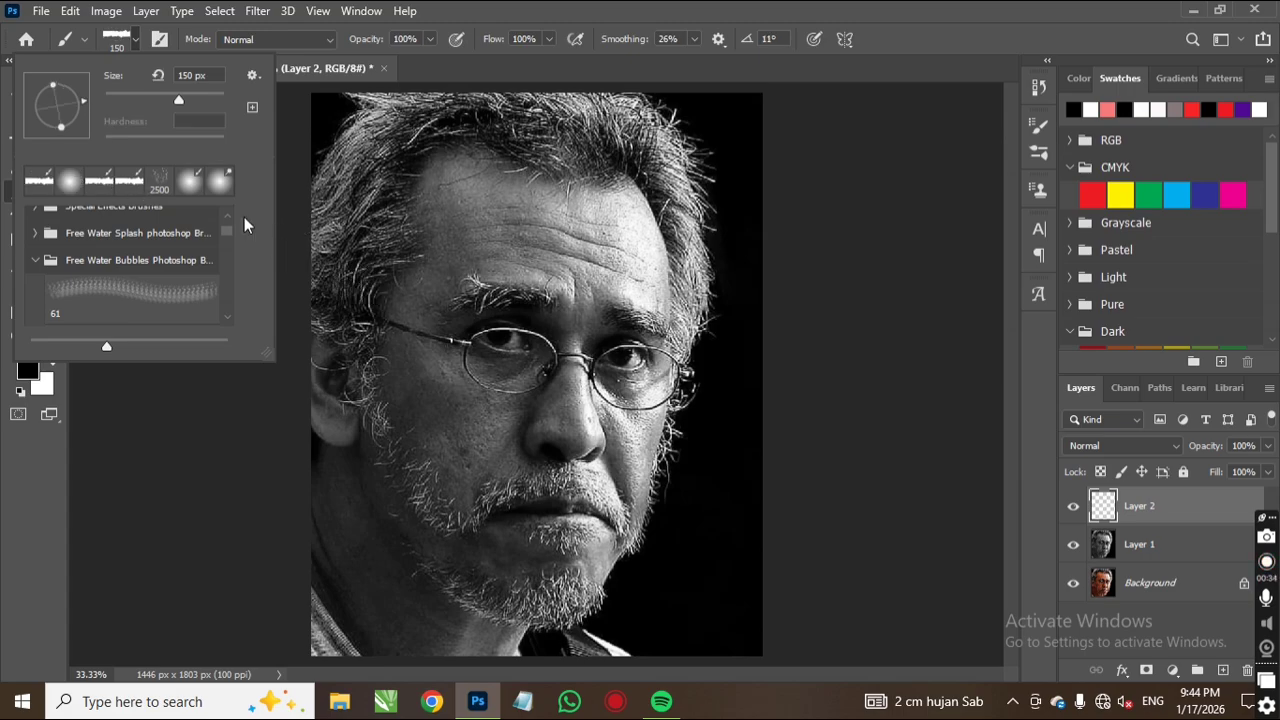
mouse_move(180, 101)
left_mouse_down()
mouse_move(232, 112)
mouse_move(218, 106)
left_mouse_up()
left_click(540, 385)
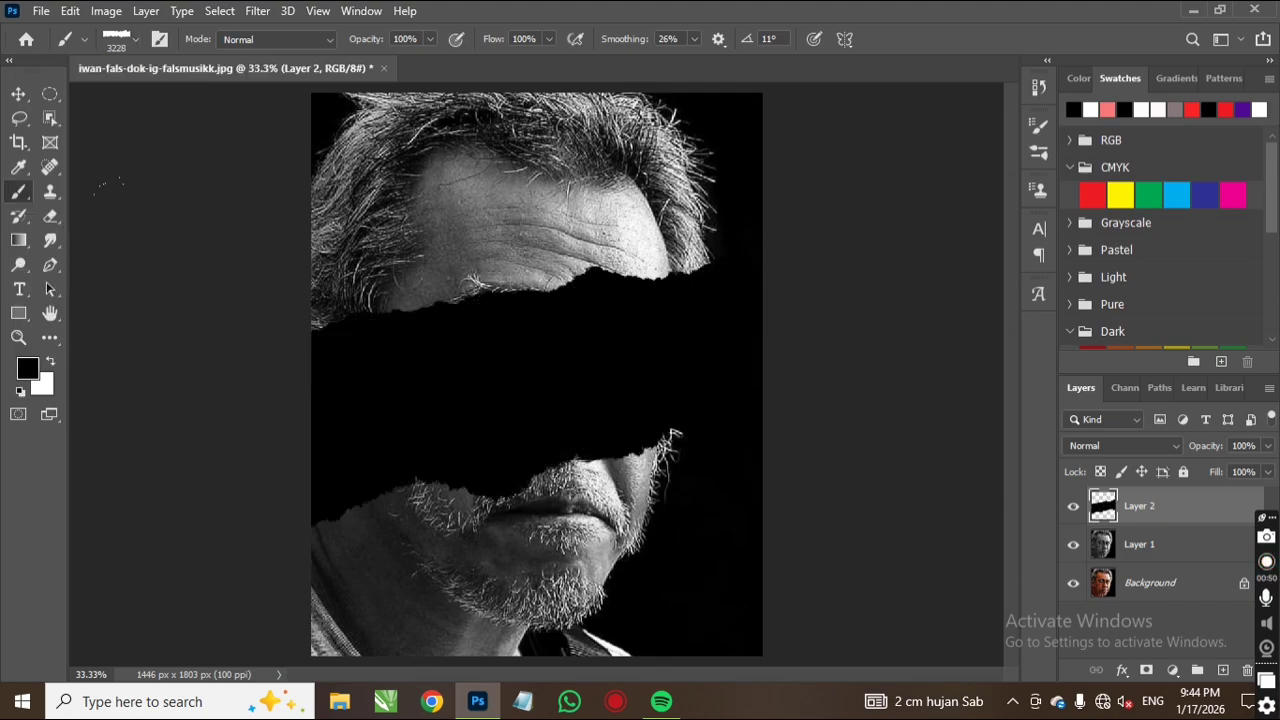
Step: Move Layer 2 with the black band below Layer 1 and clip Layer 1 to it
left_click(18, 94)
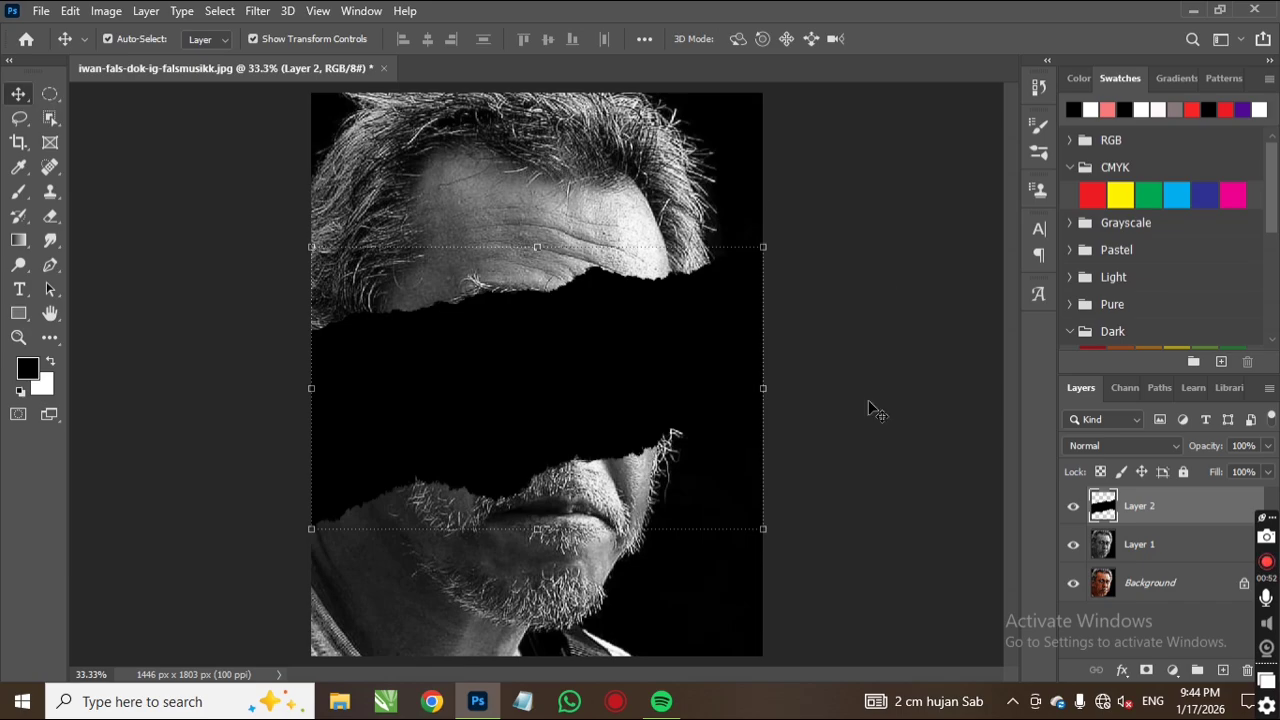
left_click_drag(1190, 515, 1196, 573)
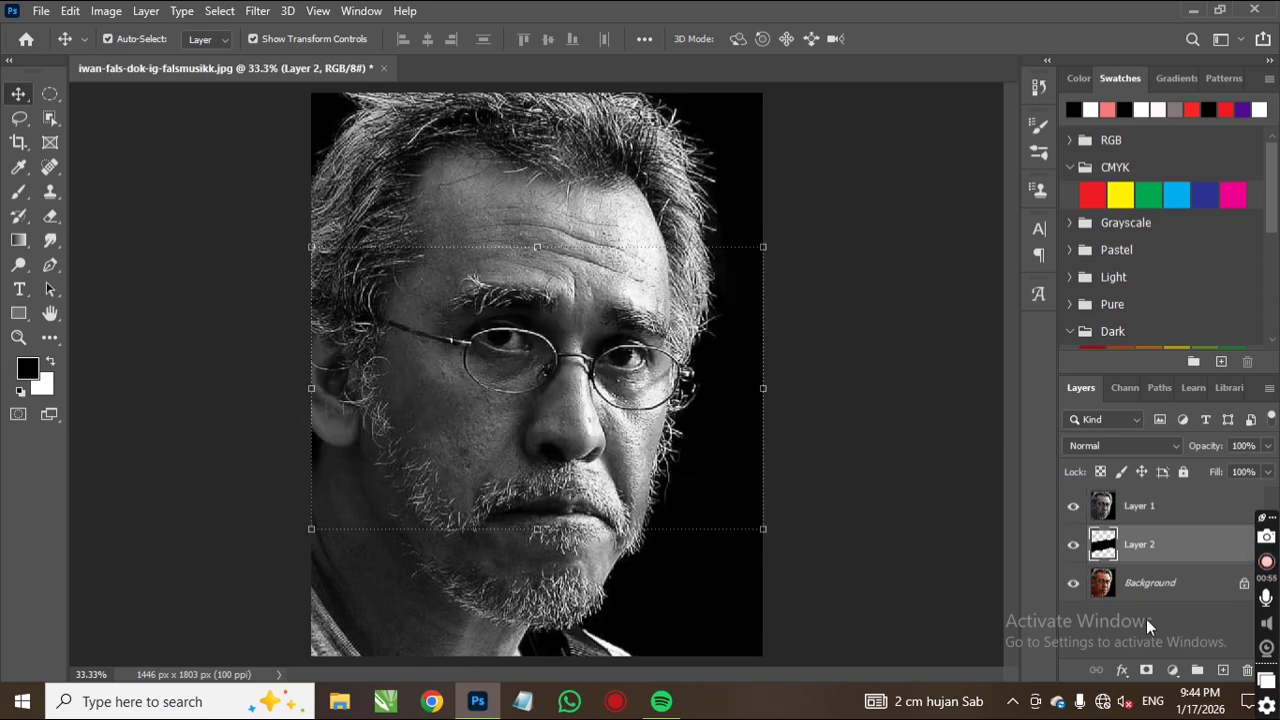
left_click(1202, 521, "alt")
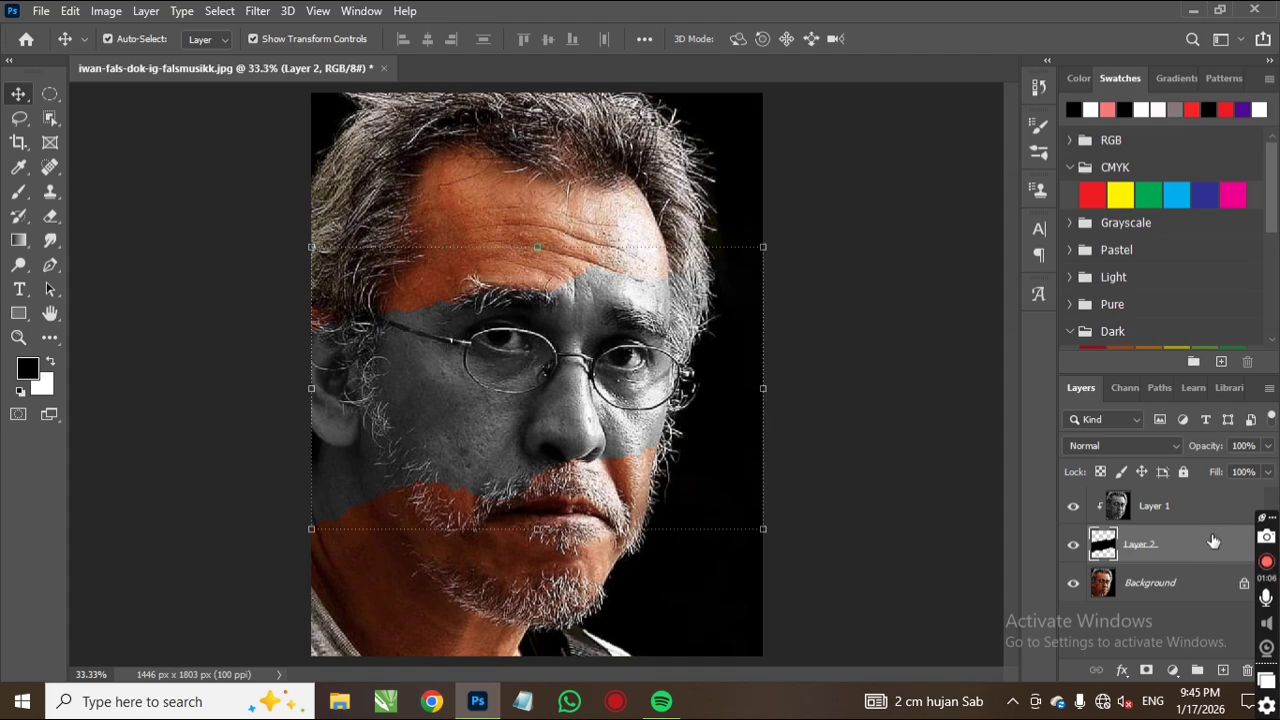
Step: Add a new clipped layer, place it above Layer 1, and set the Brush foreground colour to white (ffffff)
left_click(1222, 669)
left_click(18, 191)
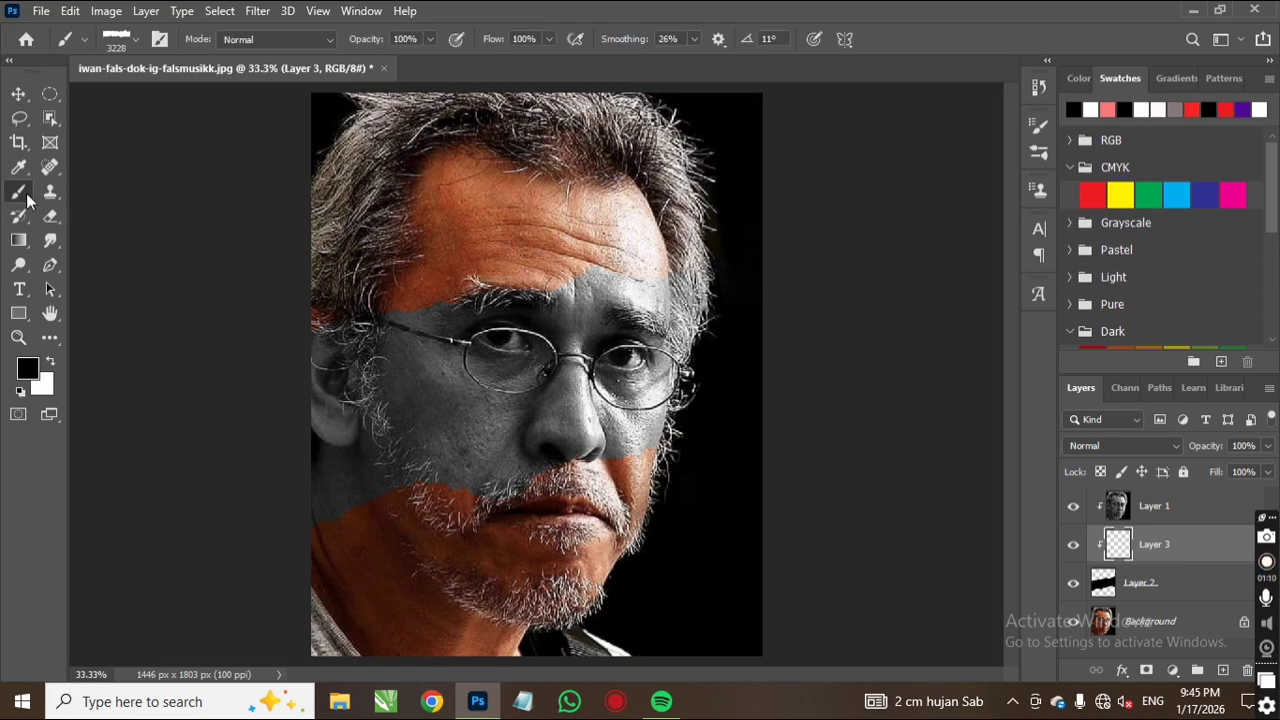
left_click(34, 369)
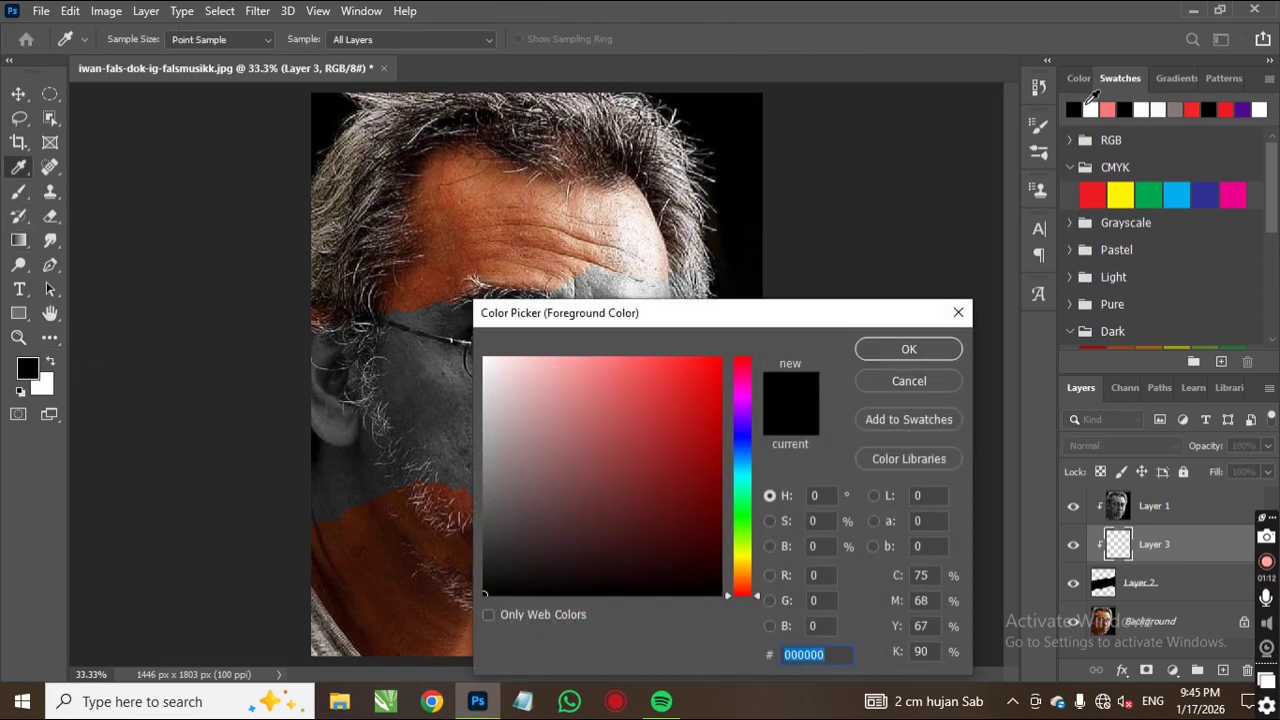
type("ffffff")
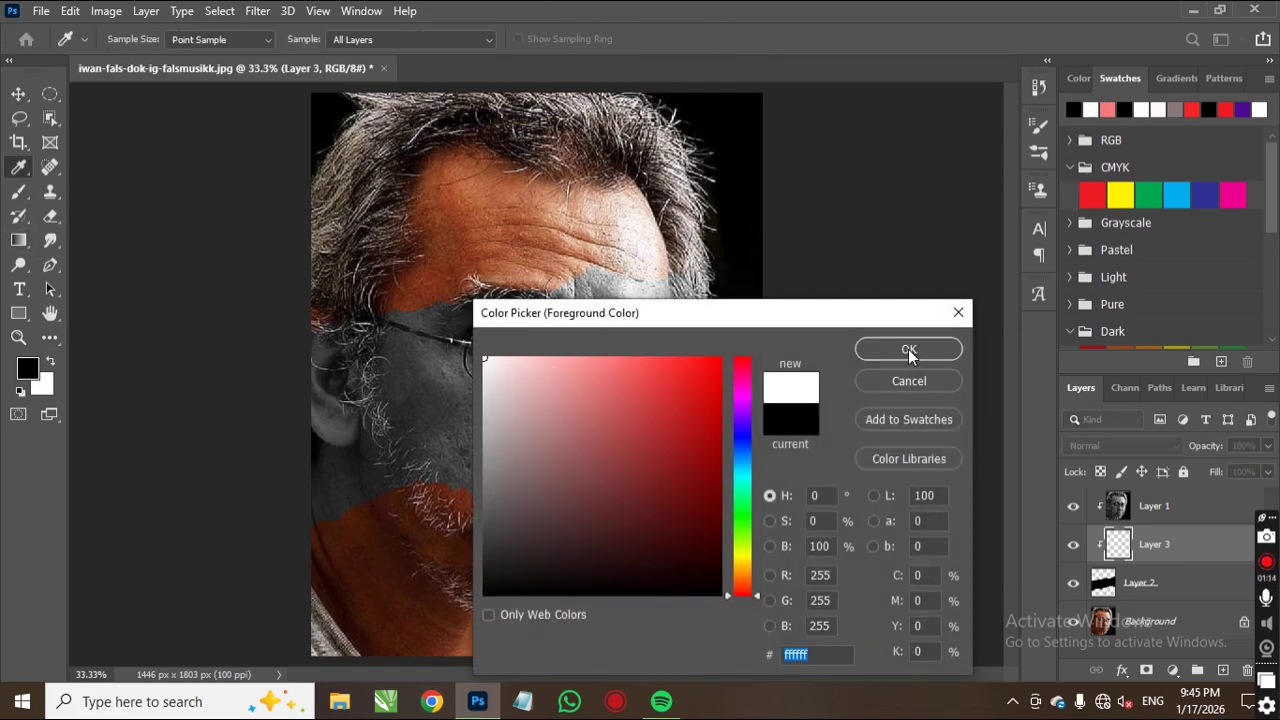
left_click(908, 349)
left_click_drag(1176, 548, 1190, 509)
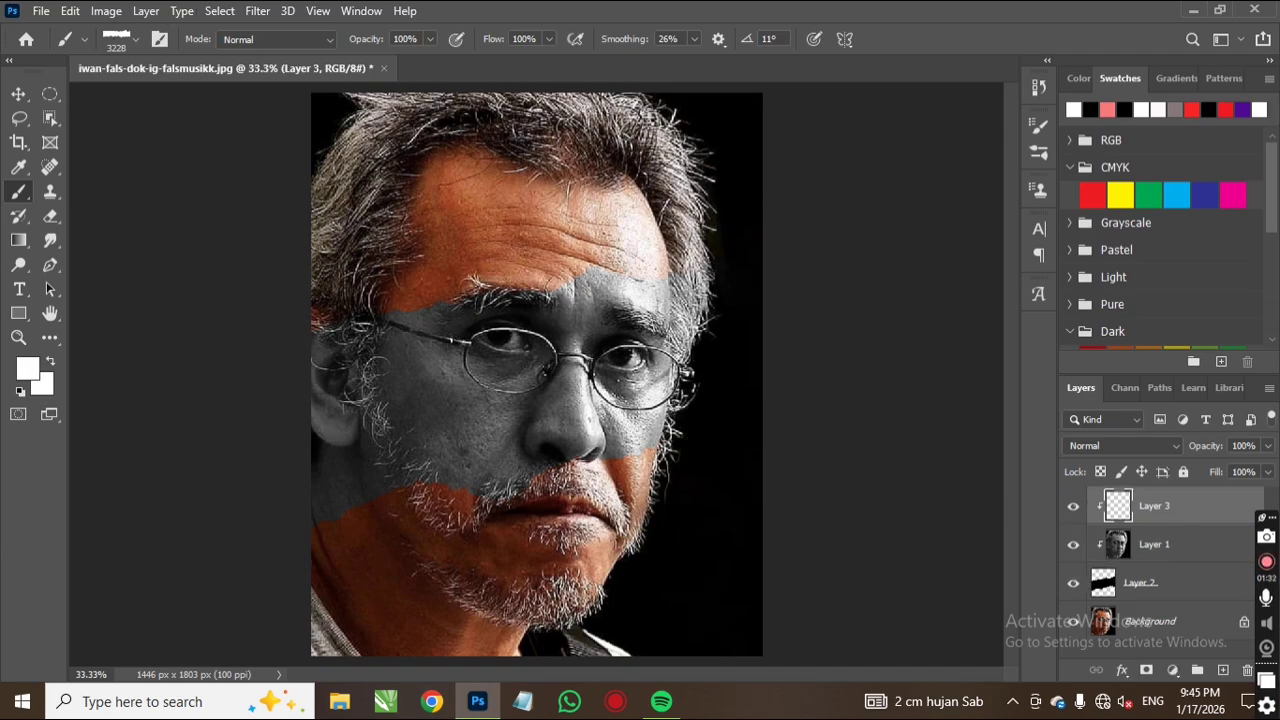
Step: Stamp a white torn-paper strip along the upper edge of the grey band on Layer 3
left_click(538, 286)
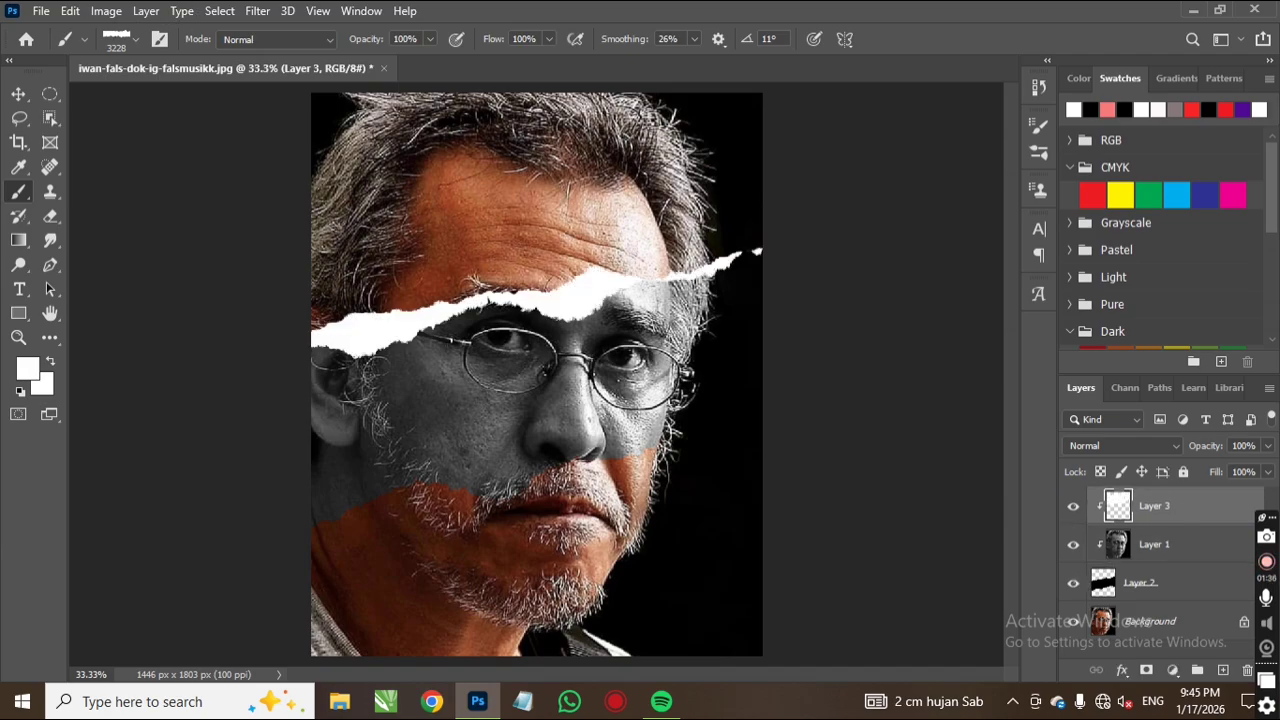
left_click(560, 286)
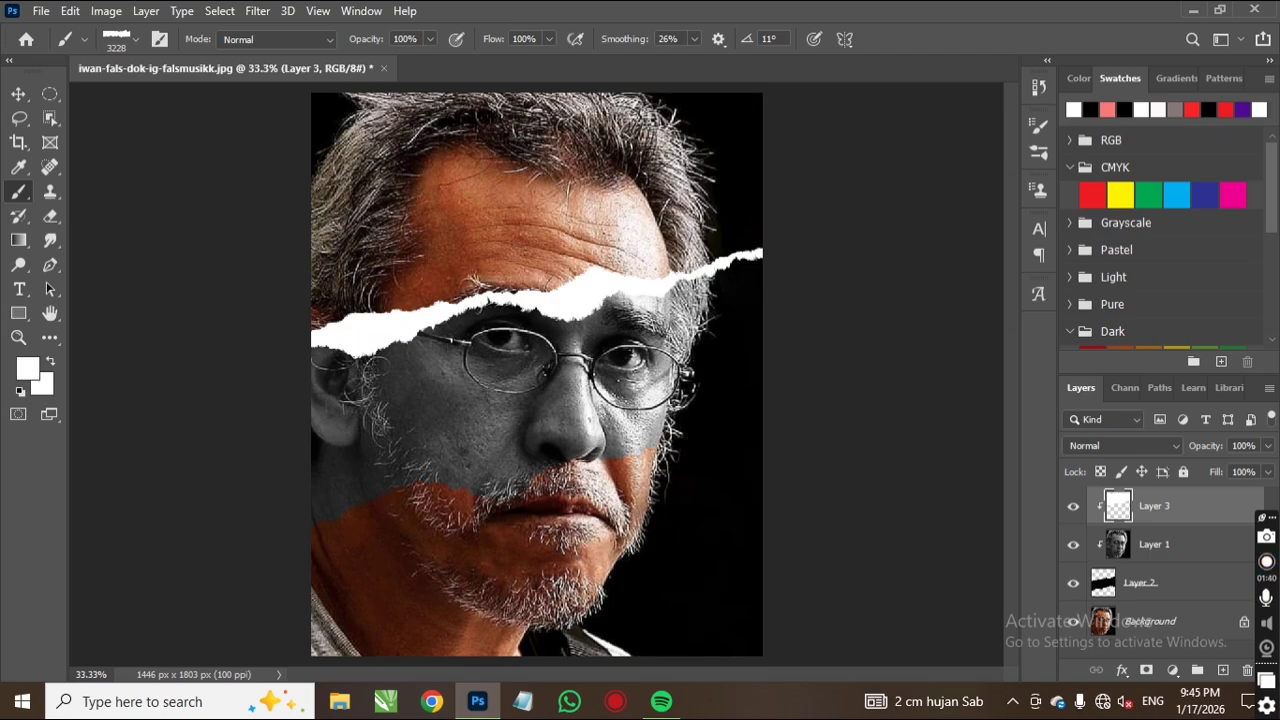
left_click(620, 285)
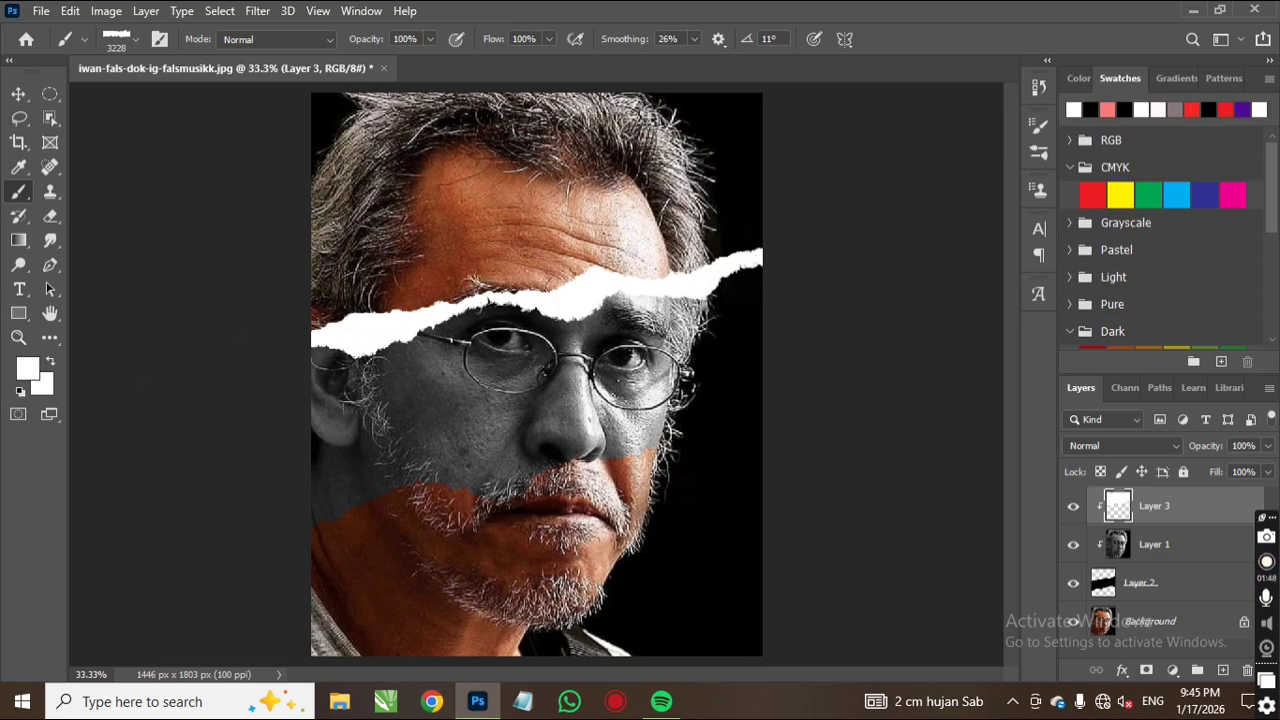
Step: Stamp a continuous white torn-paper strip along the lower edge of the grey band, from one image side to the other
left_click(425, 500)
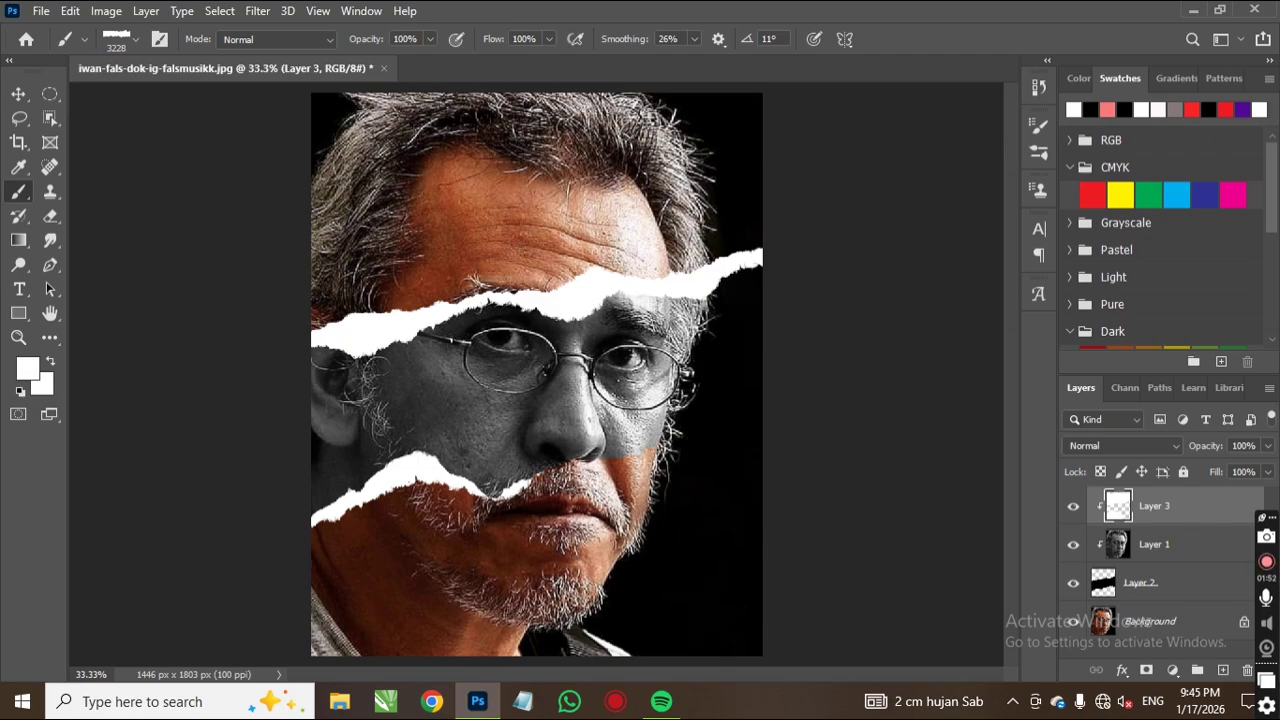
left_click(528, 472)
left_click(640, 444)
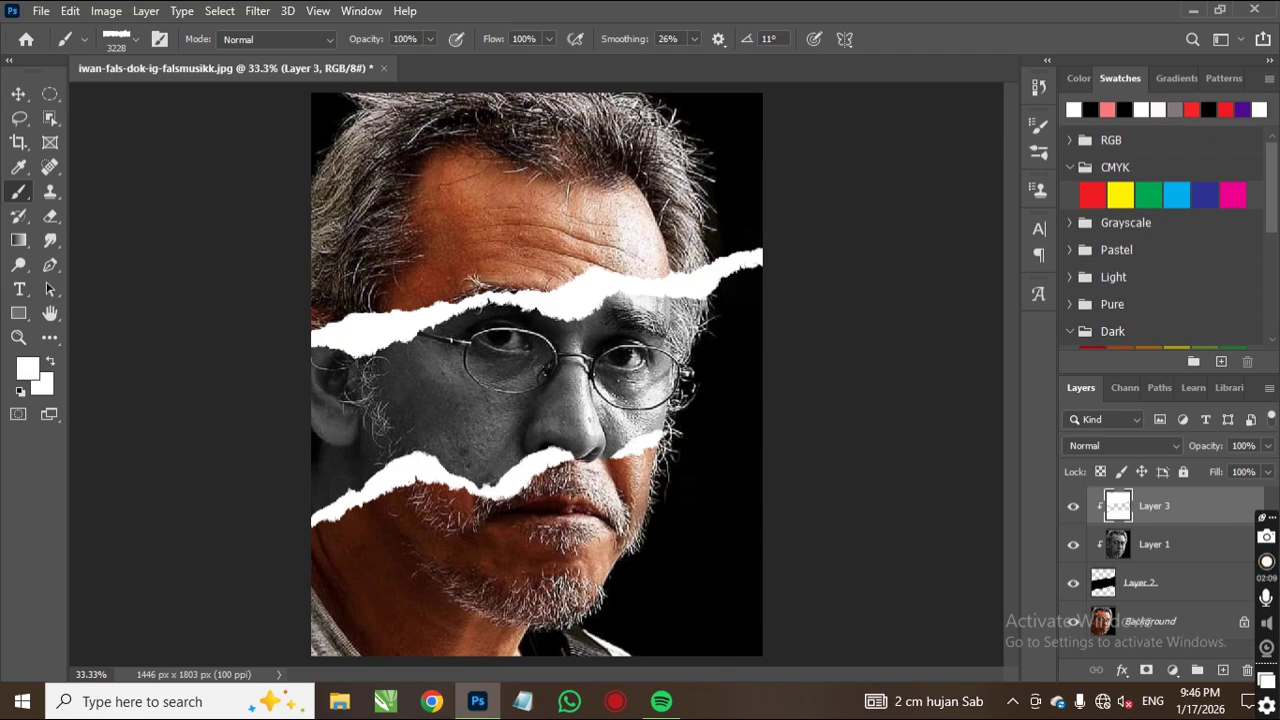
left_click(596, 453)
left_click(578, 450)
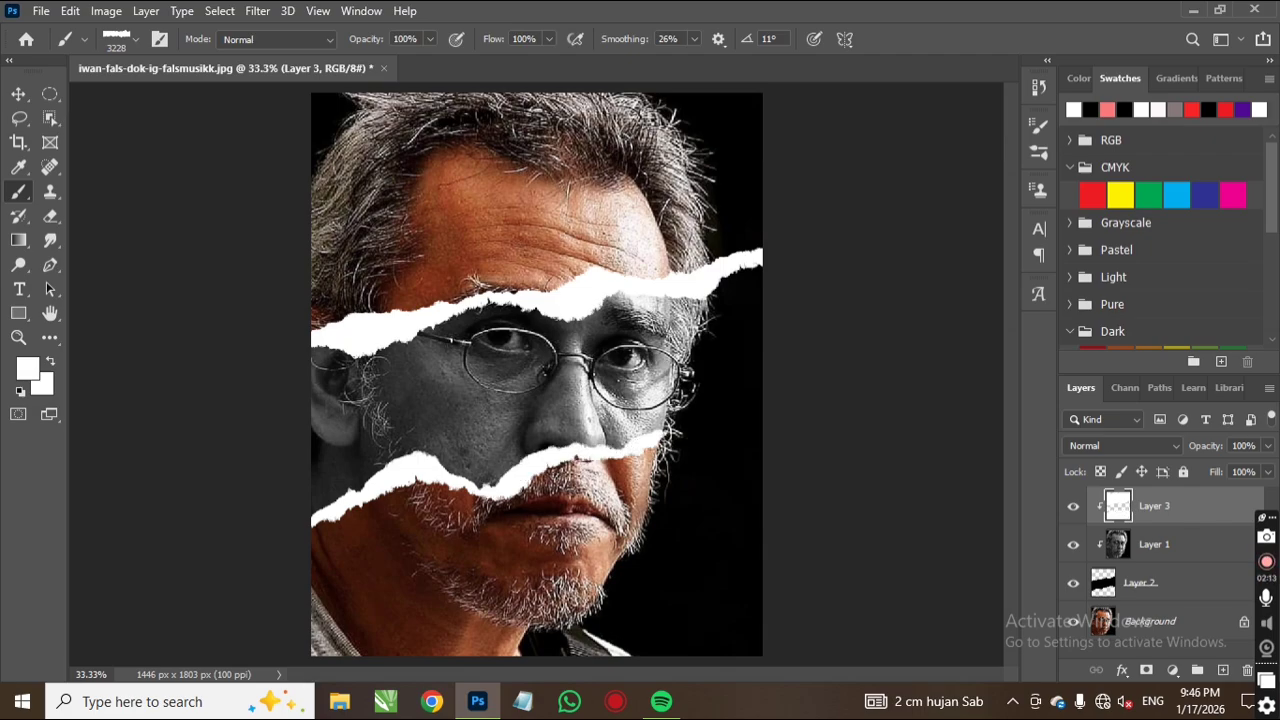
left_click(650, 437)
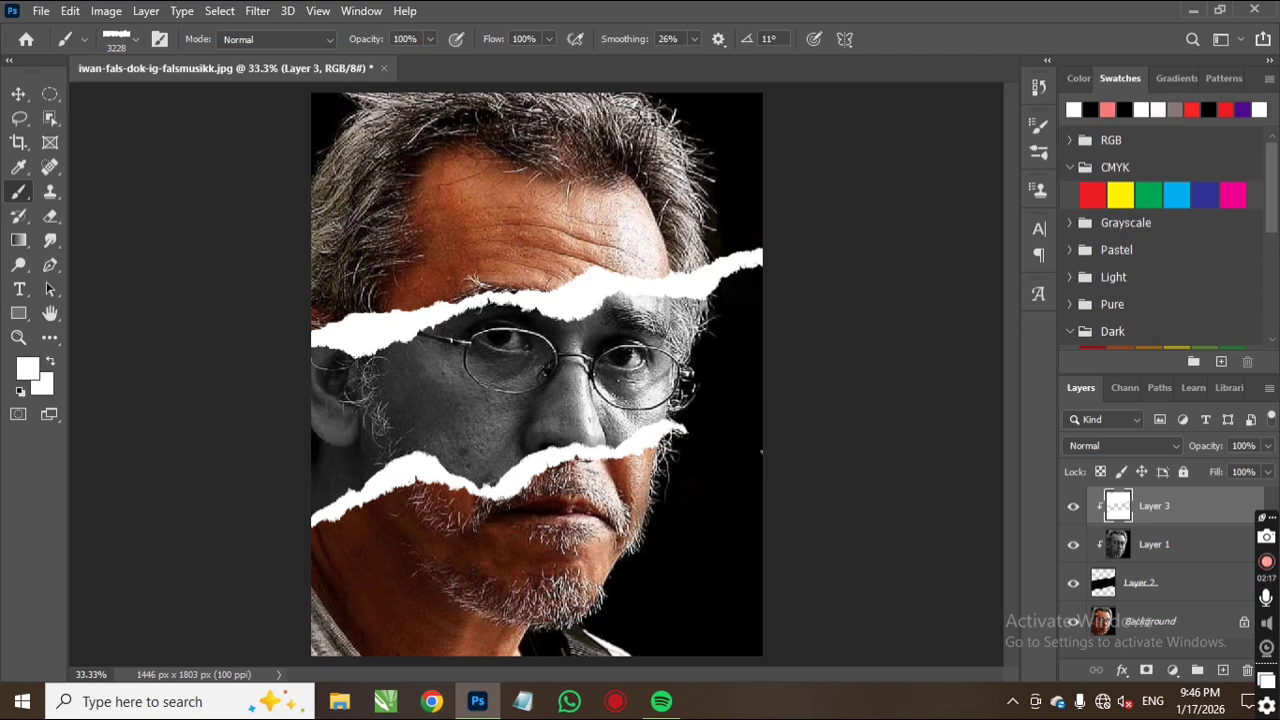
left_click(745, 430)
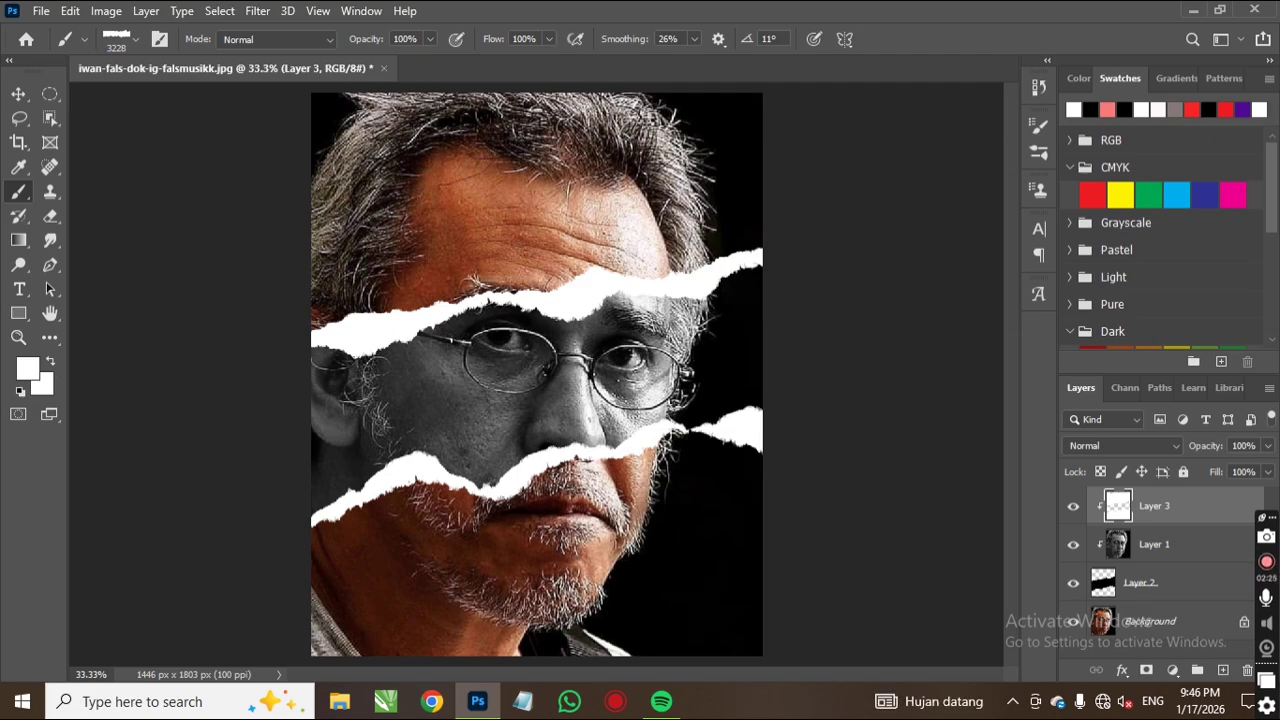
left_click(693, 423)
left_click(688, 416)
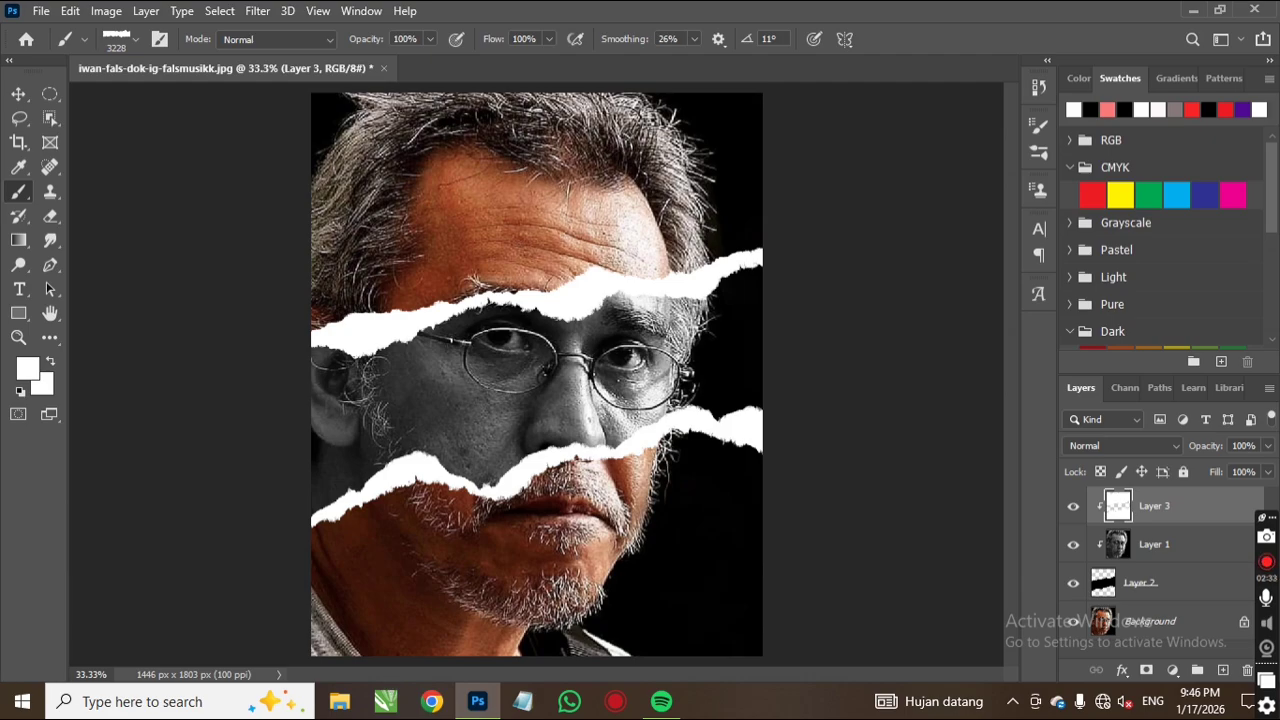
left_click(600, 436)
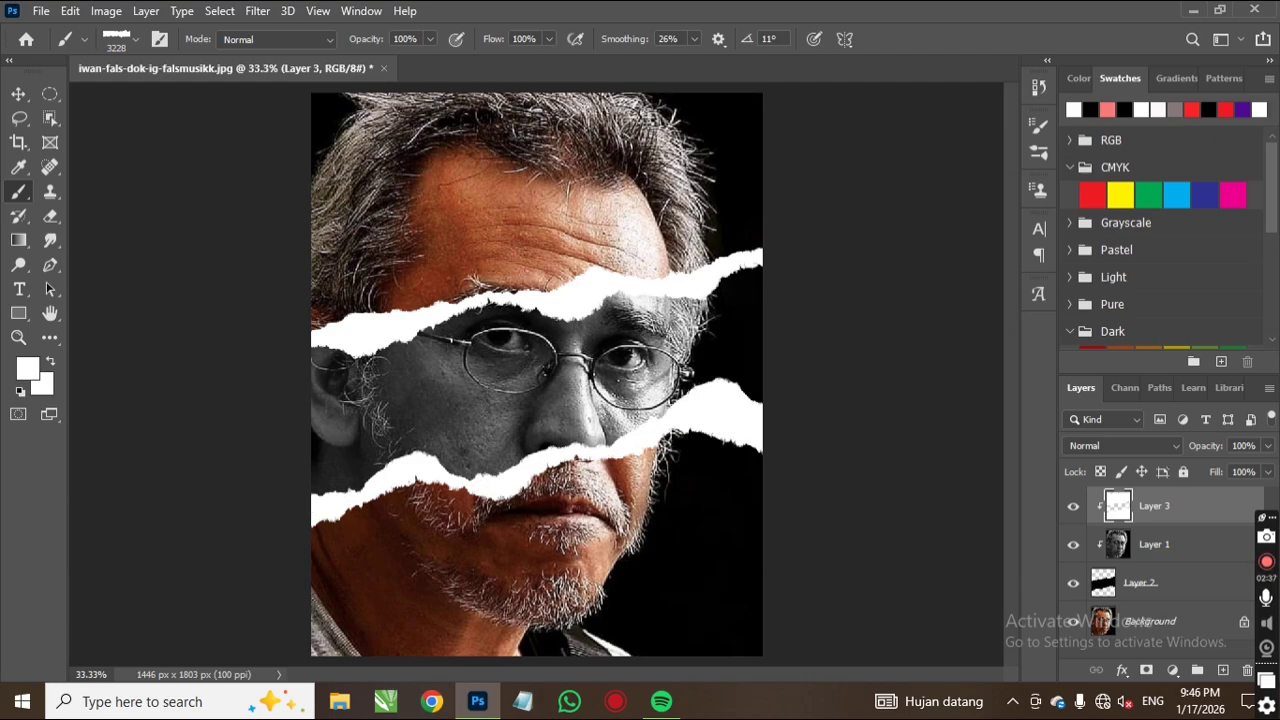
Step: Add a new clipped layer directly above Layer 1 and below the white torn-edge layer
left_click(19, 95)
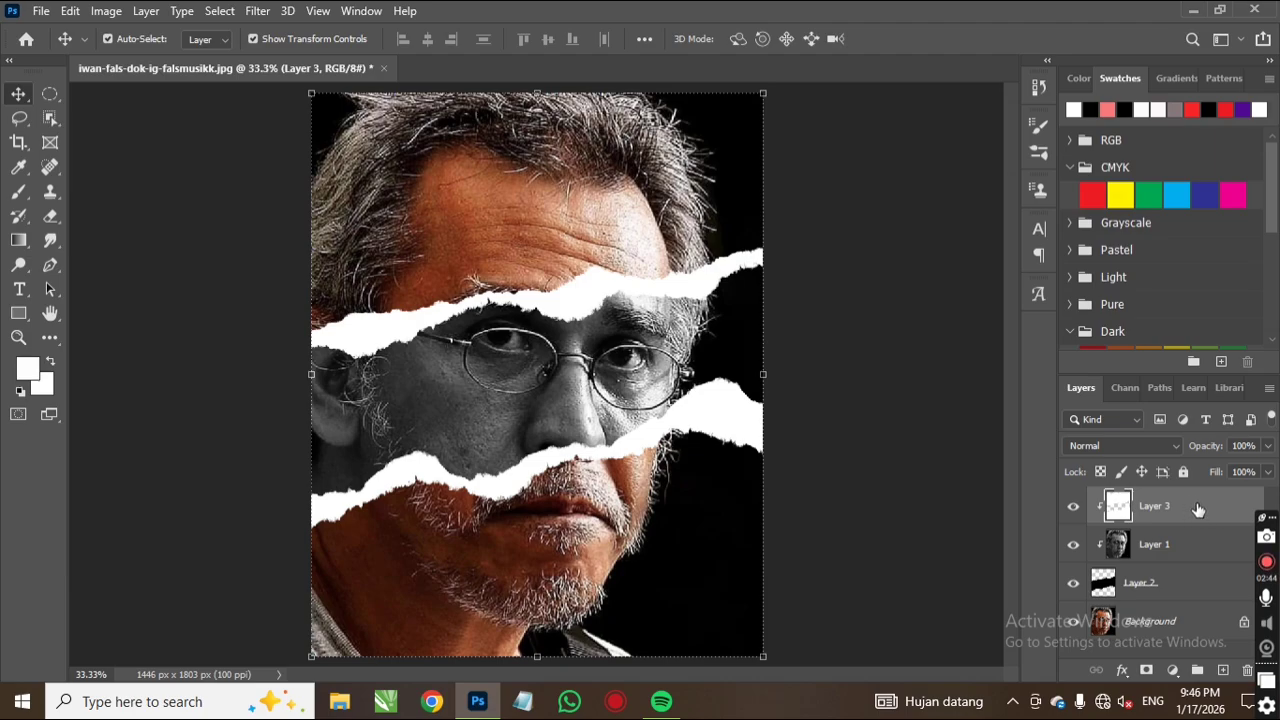
left_click(1204, 550)
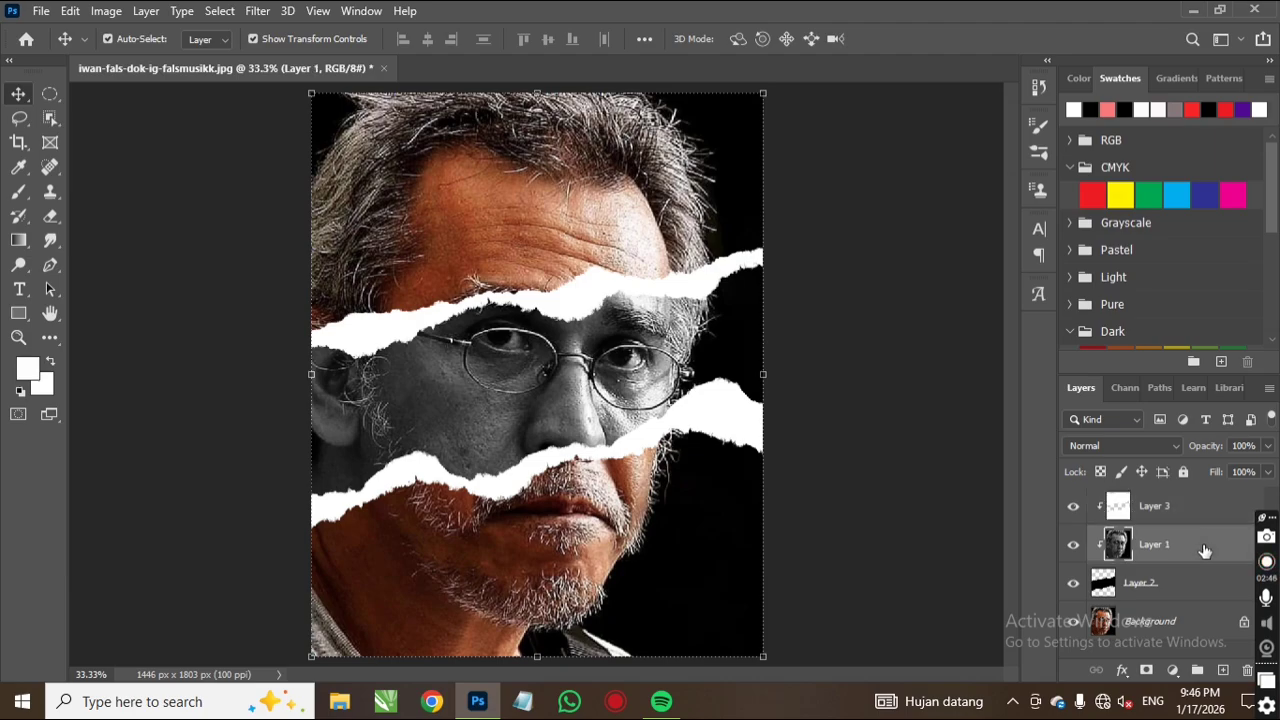
left_click(1222, 670)
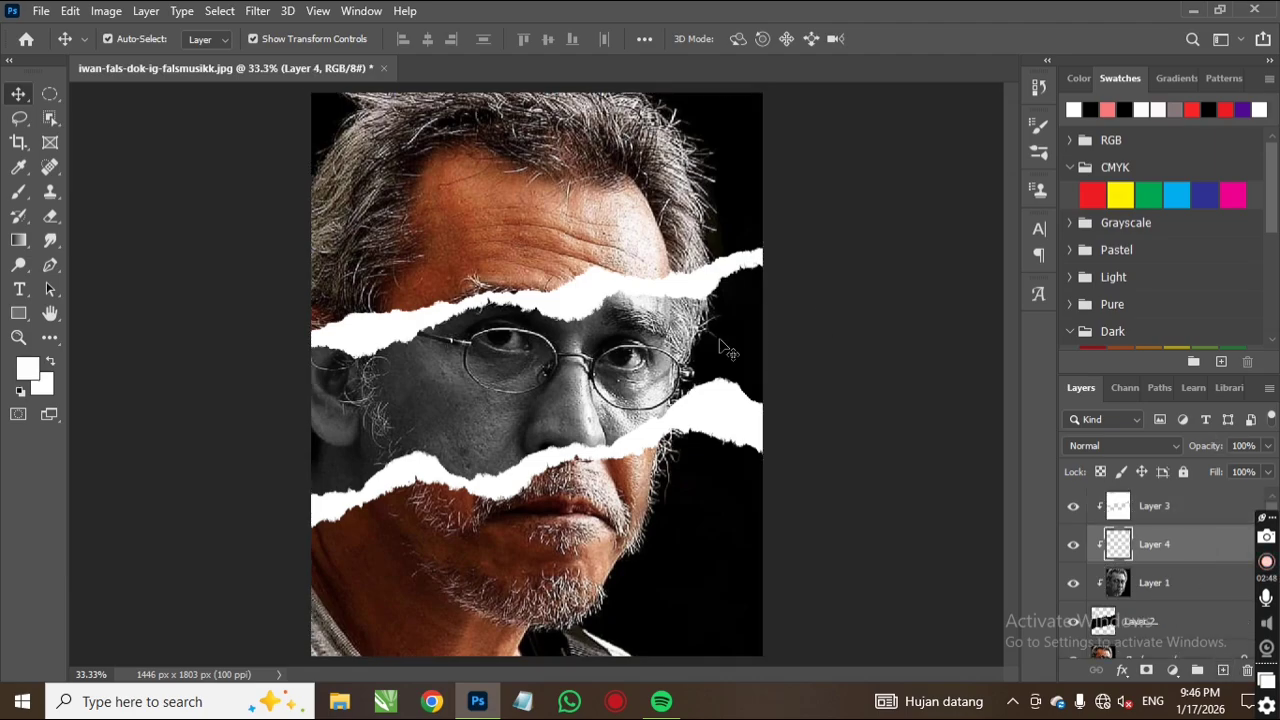
Step: Set up a soft round brush at 259 px and 0% hardness with black (000000) as the foreground colour
left_click(22, 195)
left_click(82, 39)
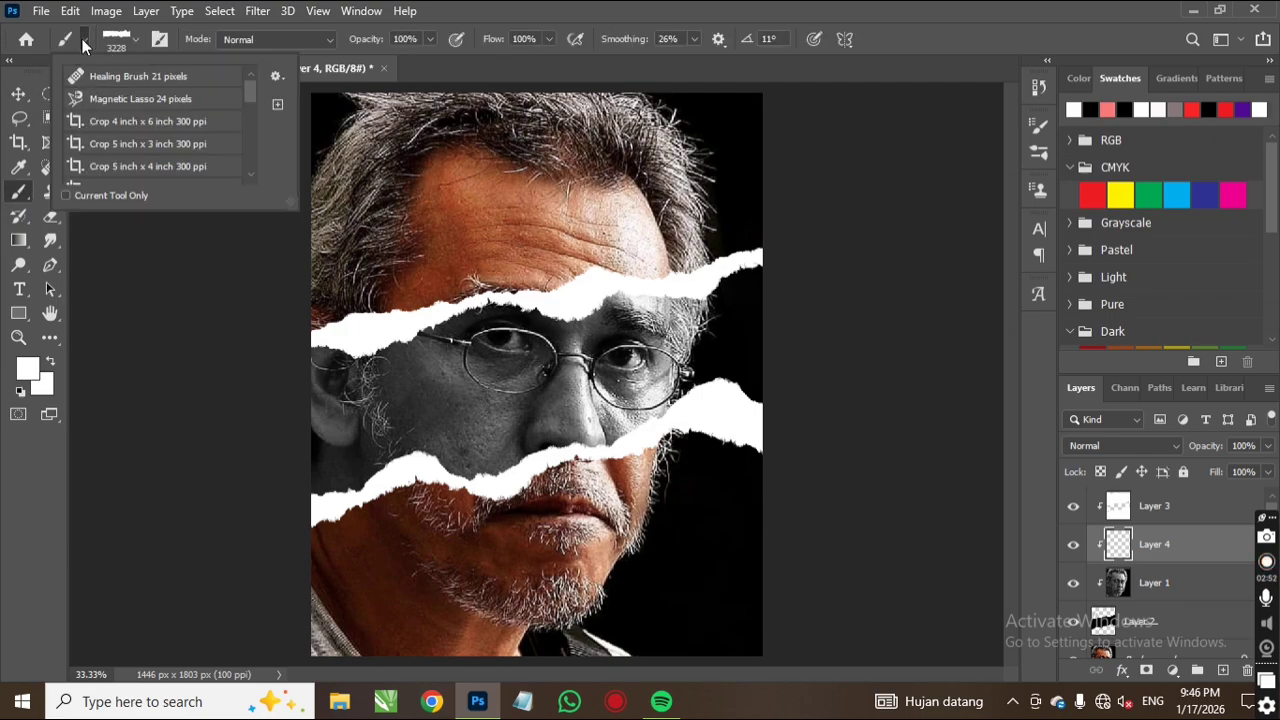
left_click(137, 40)
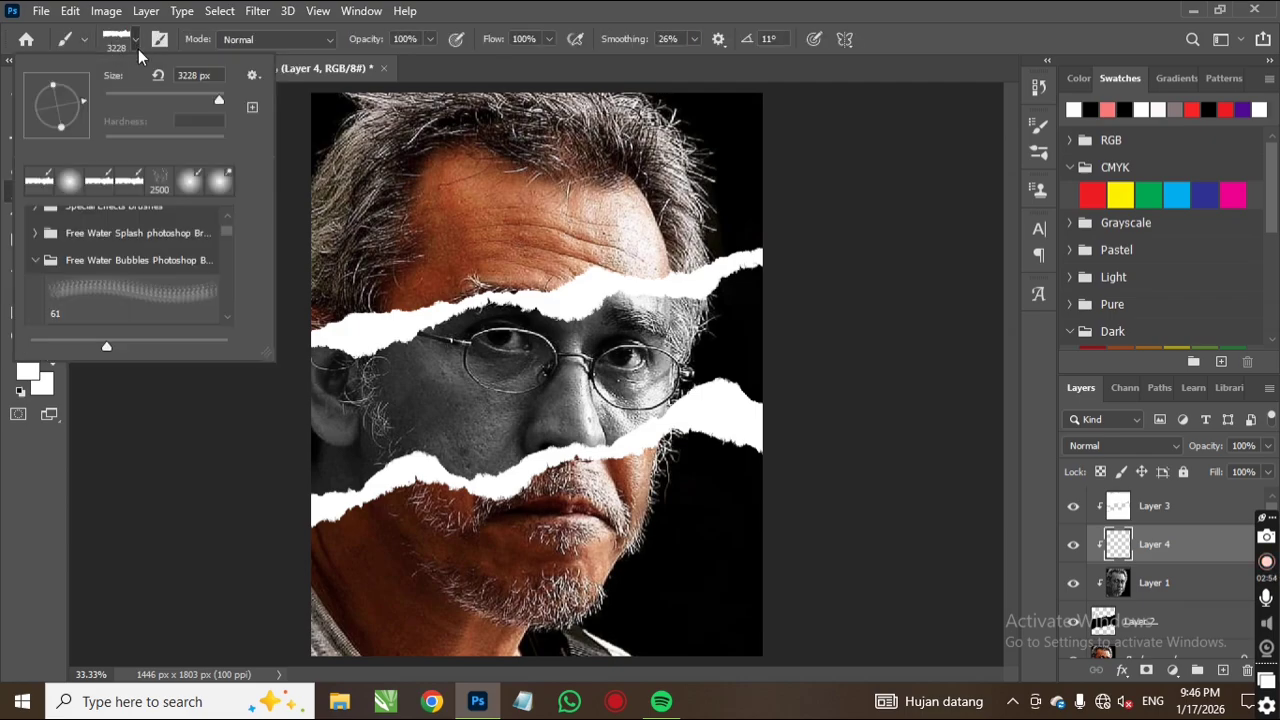
left_click(40, 180)
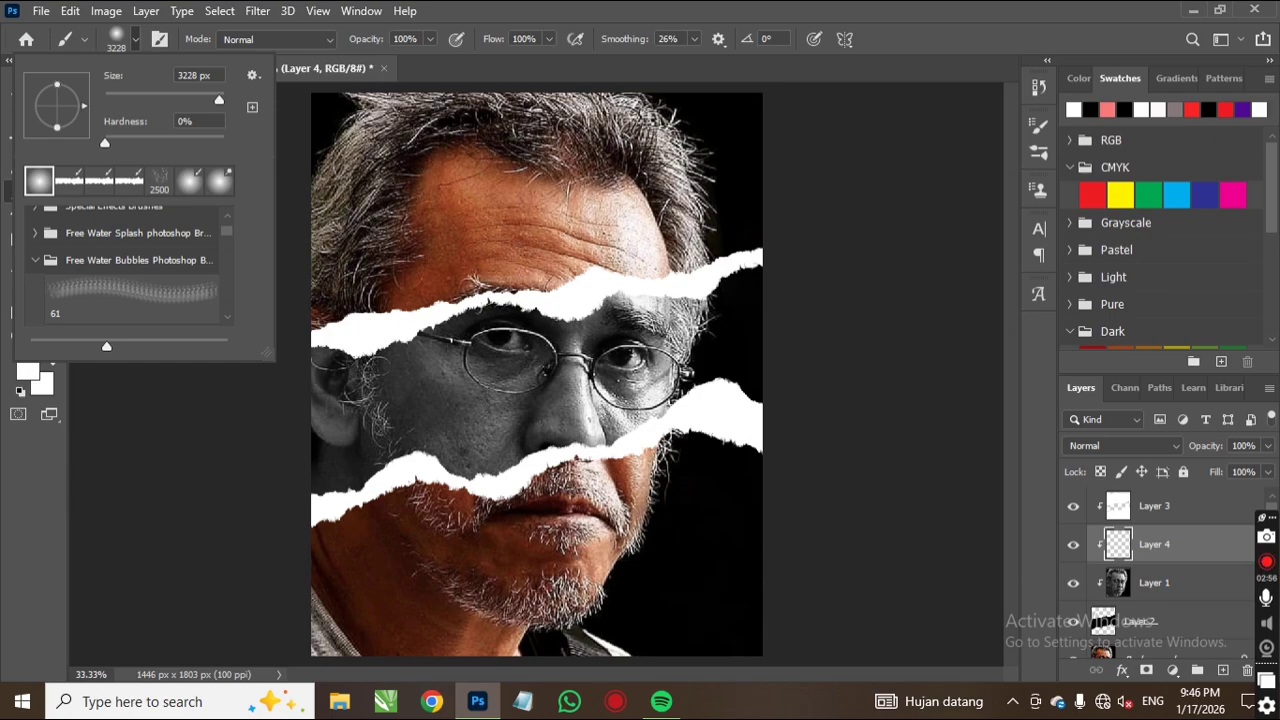
left_click_drag(216, 105, 197, 101)
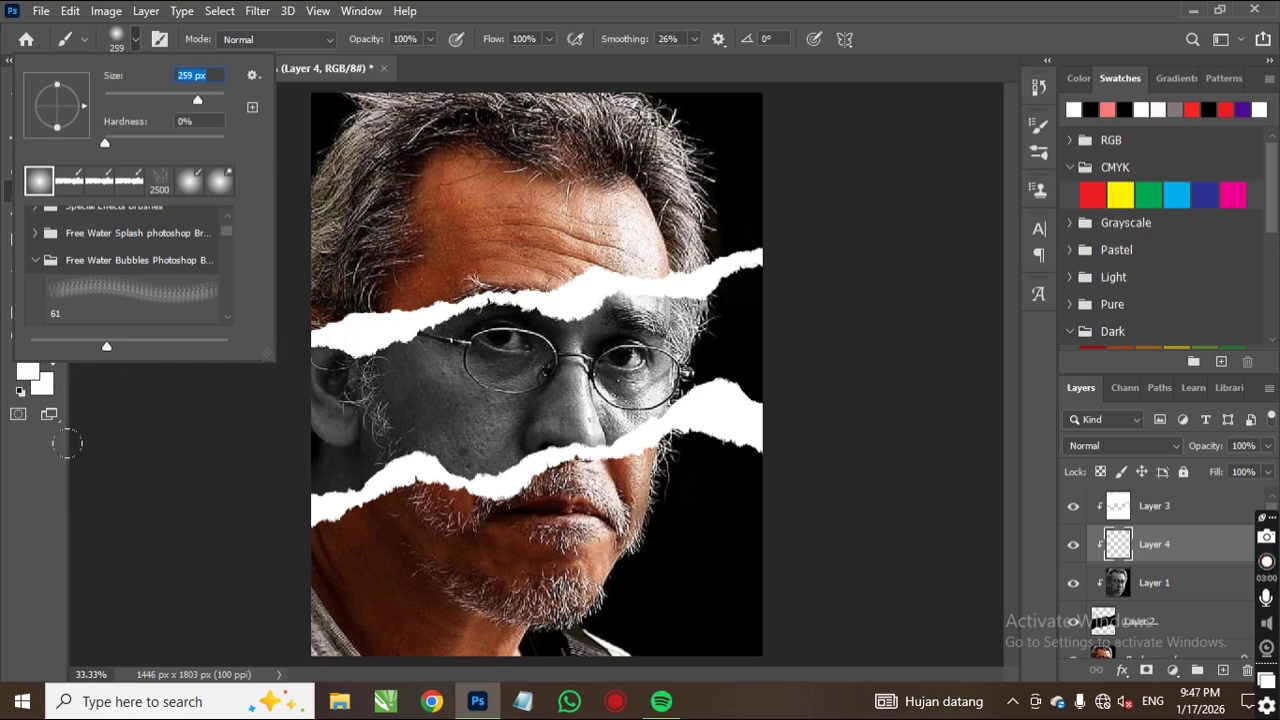
left_click(27, 370)
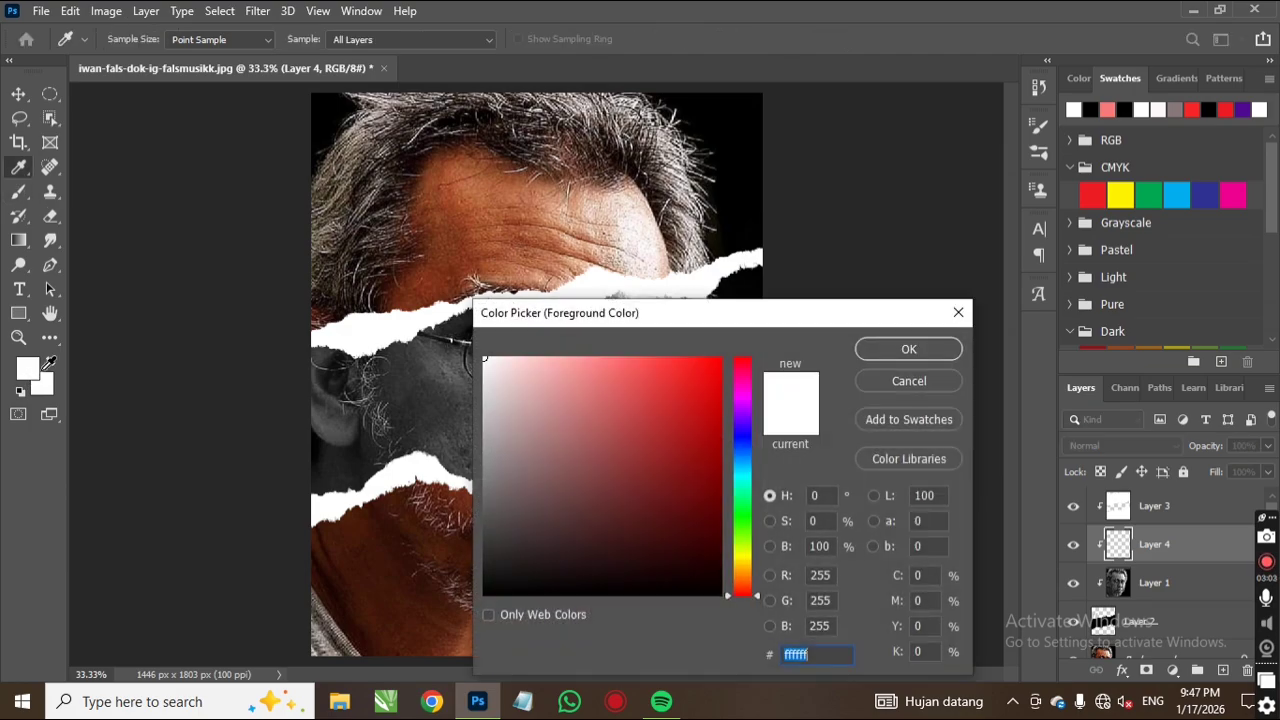
left_click(1088, 109)
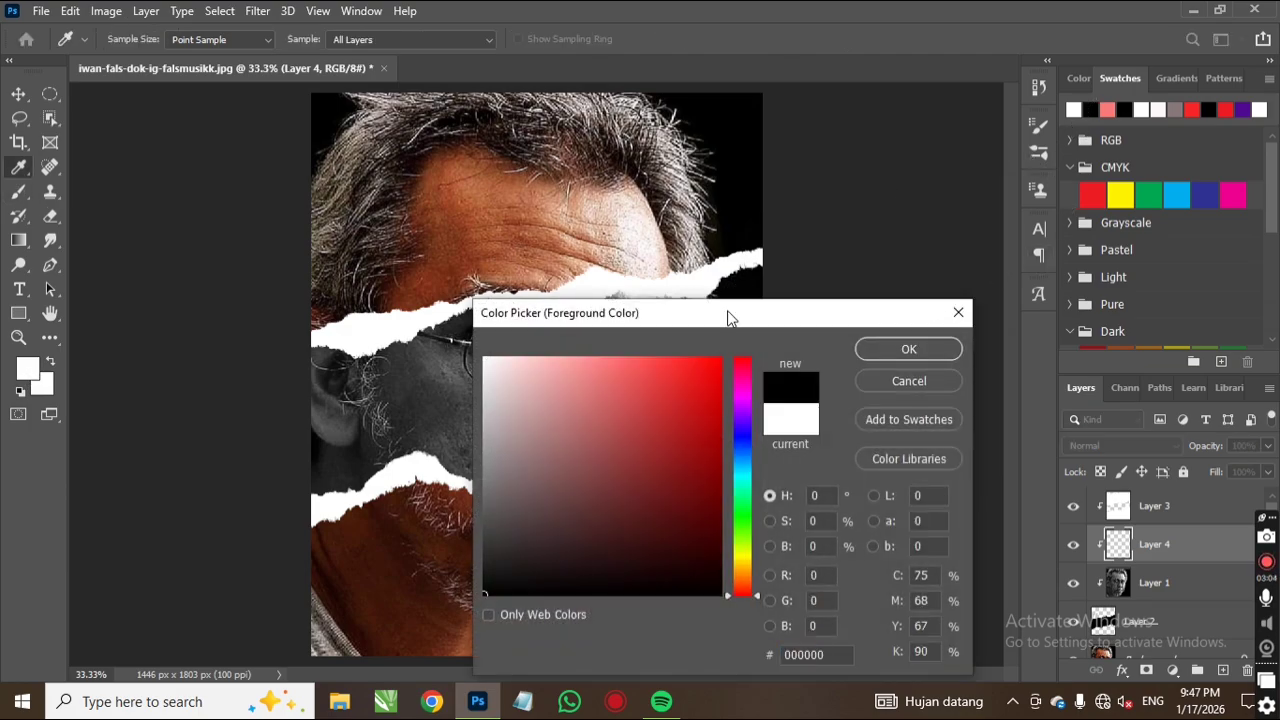
left_click(898, 346)
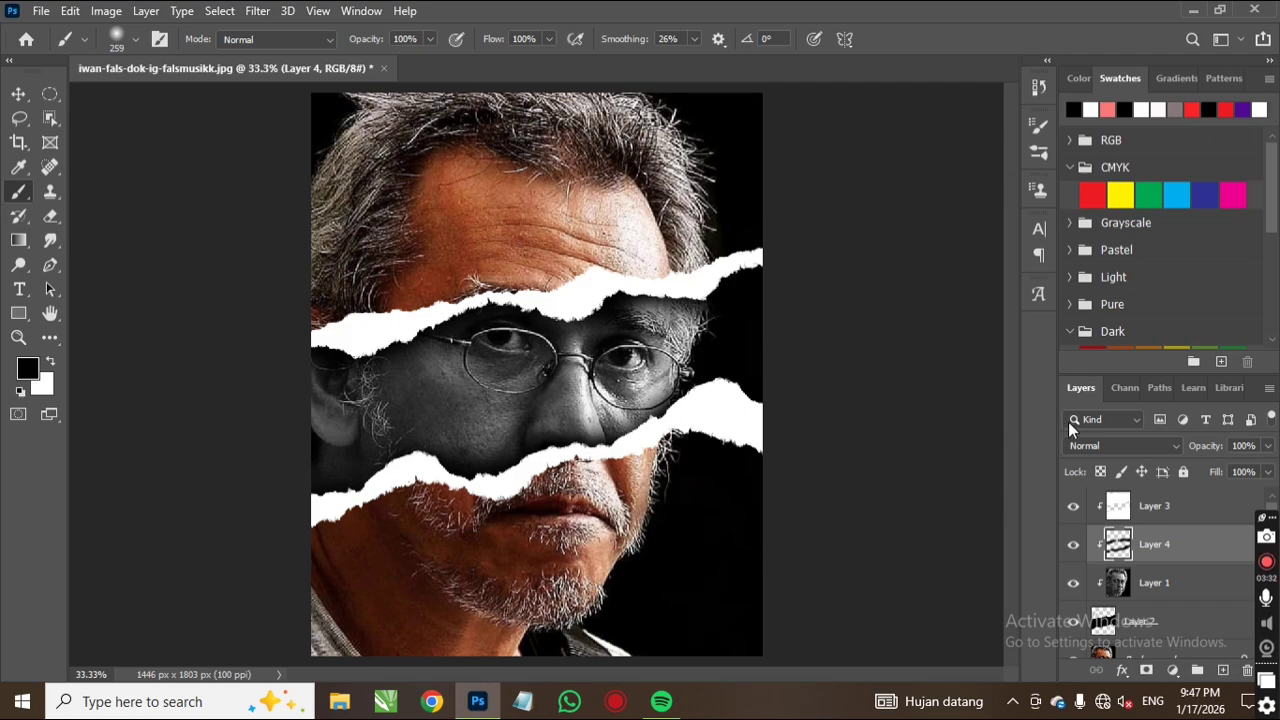
Step: Set the opacity of the black shadow layer, Layer 4, to 49% and deselect all layers
left_click(1268, 446)
left_click_drag(1266, 472, 1222, 465)
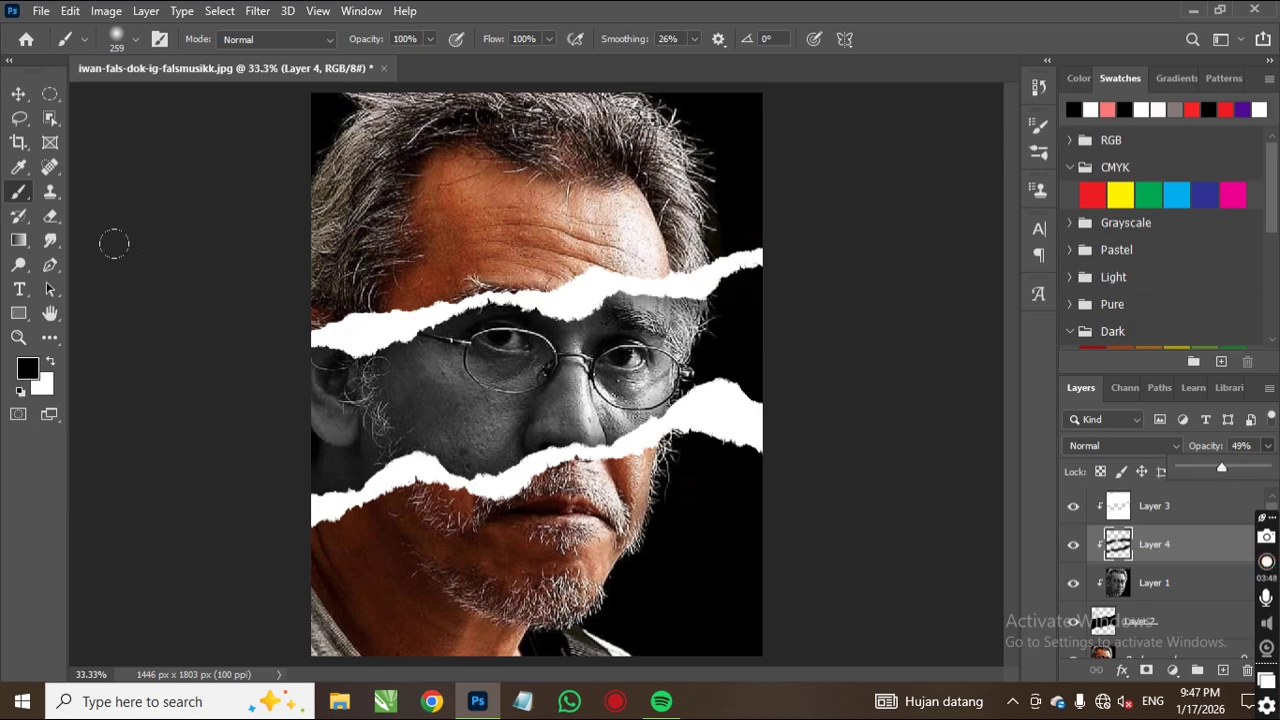
left_click(18, 95)
left_click(208, 224)
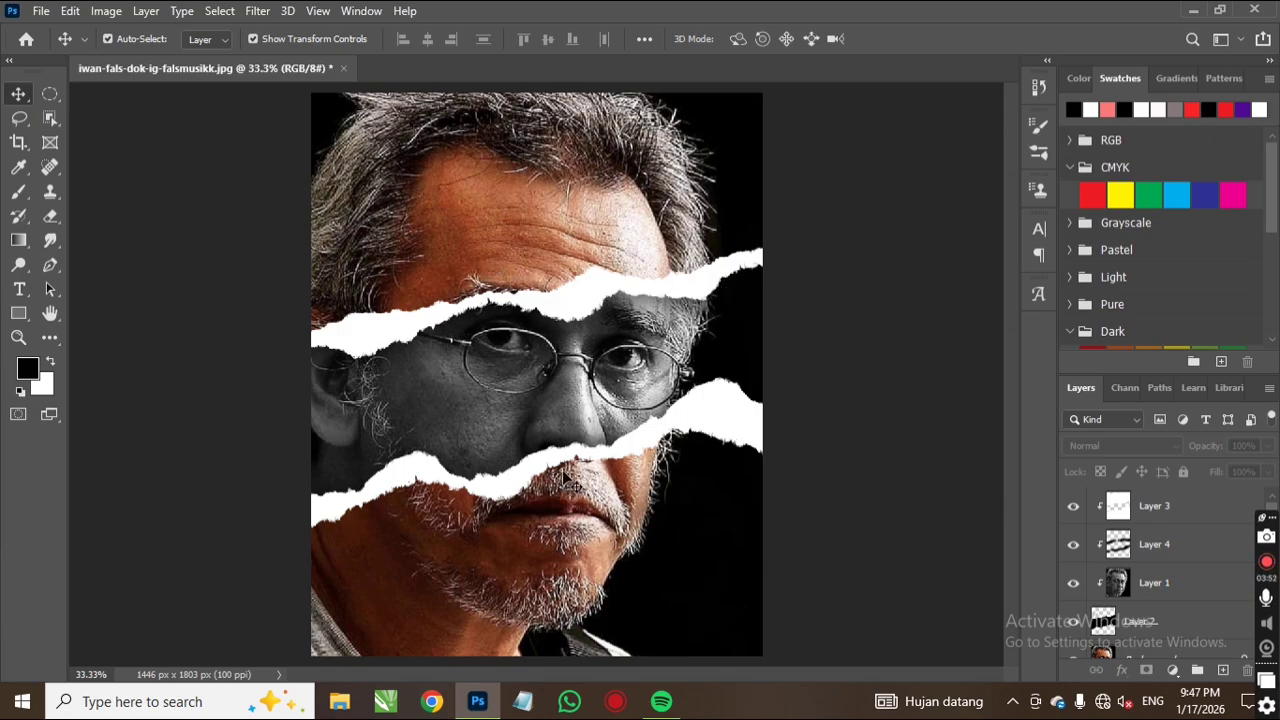
scroll(566, 481, "down", 1)
scroll(565, 480, "down", 3)
scroll(563, 472, "up", 6)
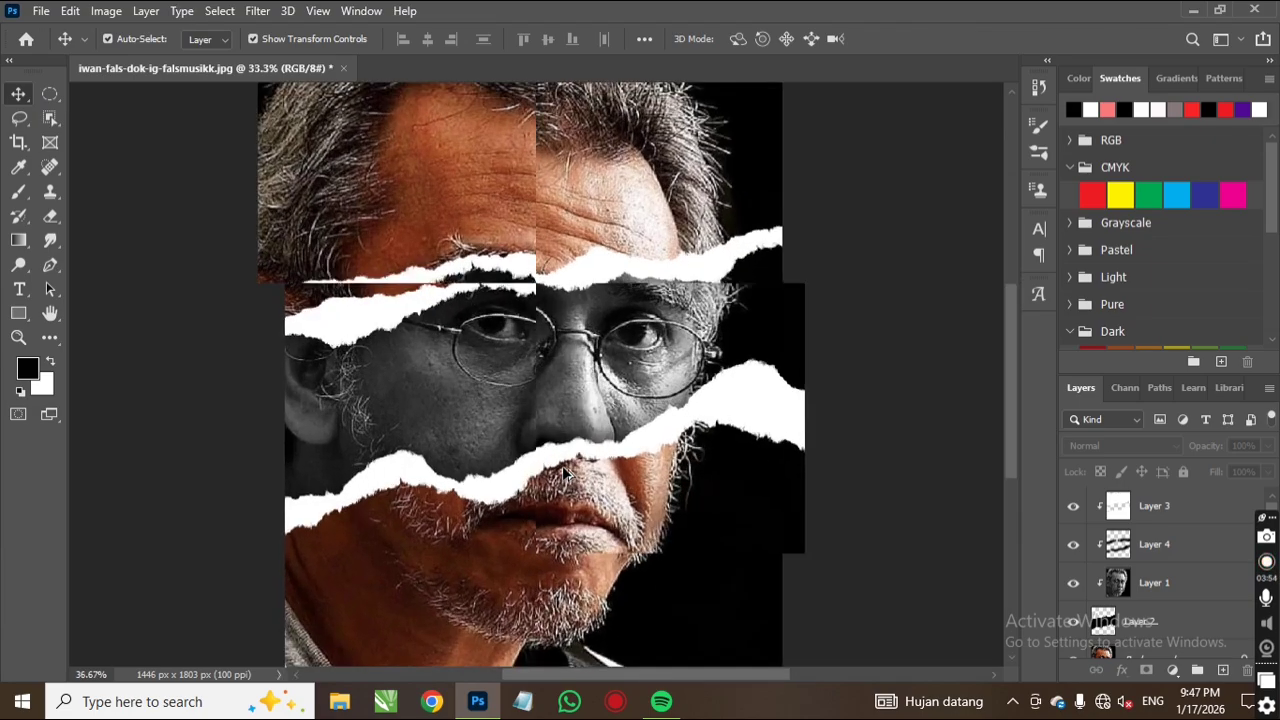
scroll(563, 472, "down", 2)
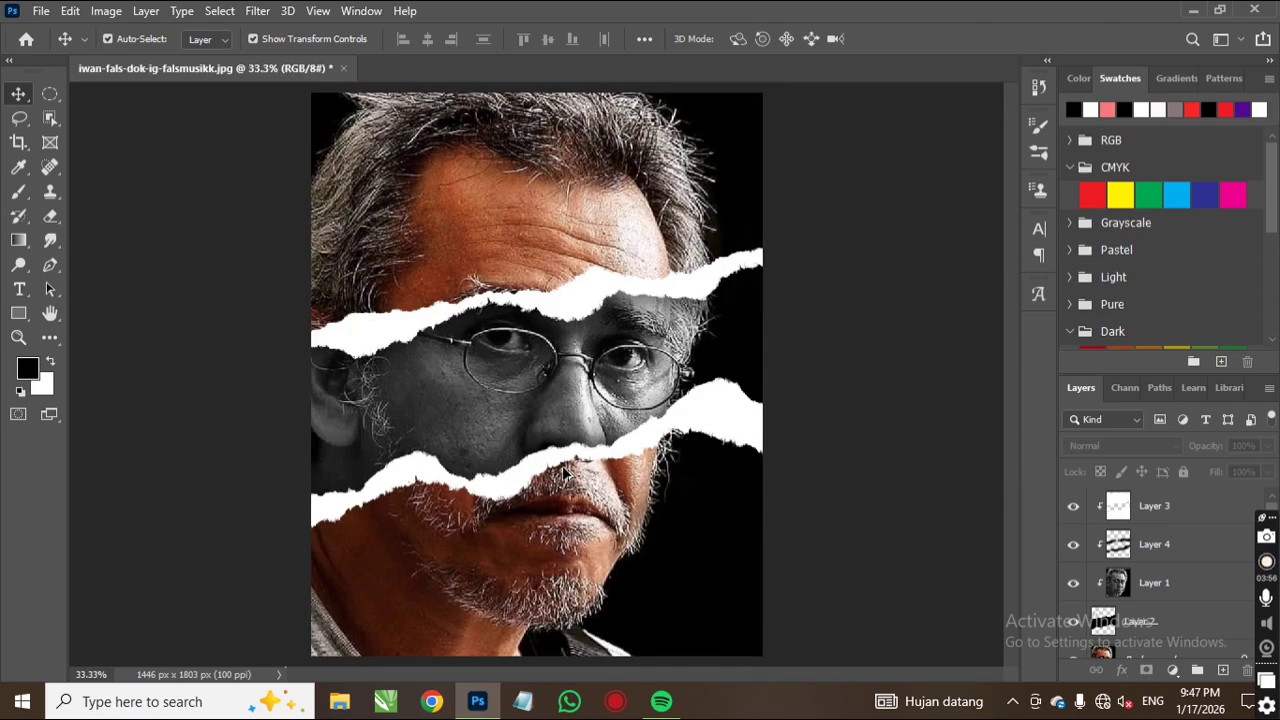
scroll(565, 472, "down", 1)
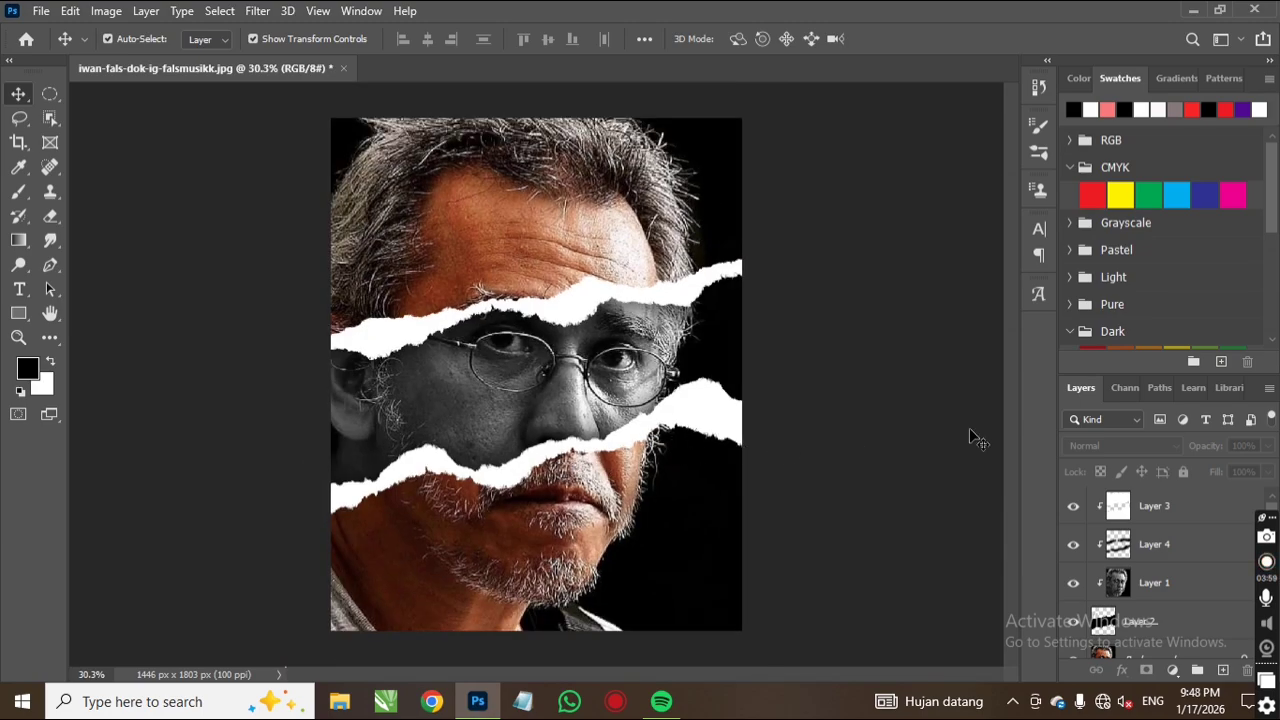
Step: Set up the Horizontal Type tool with the Baby Coffee font in the Italic style
left_click(19, 289)
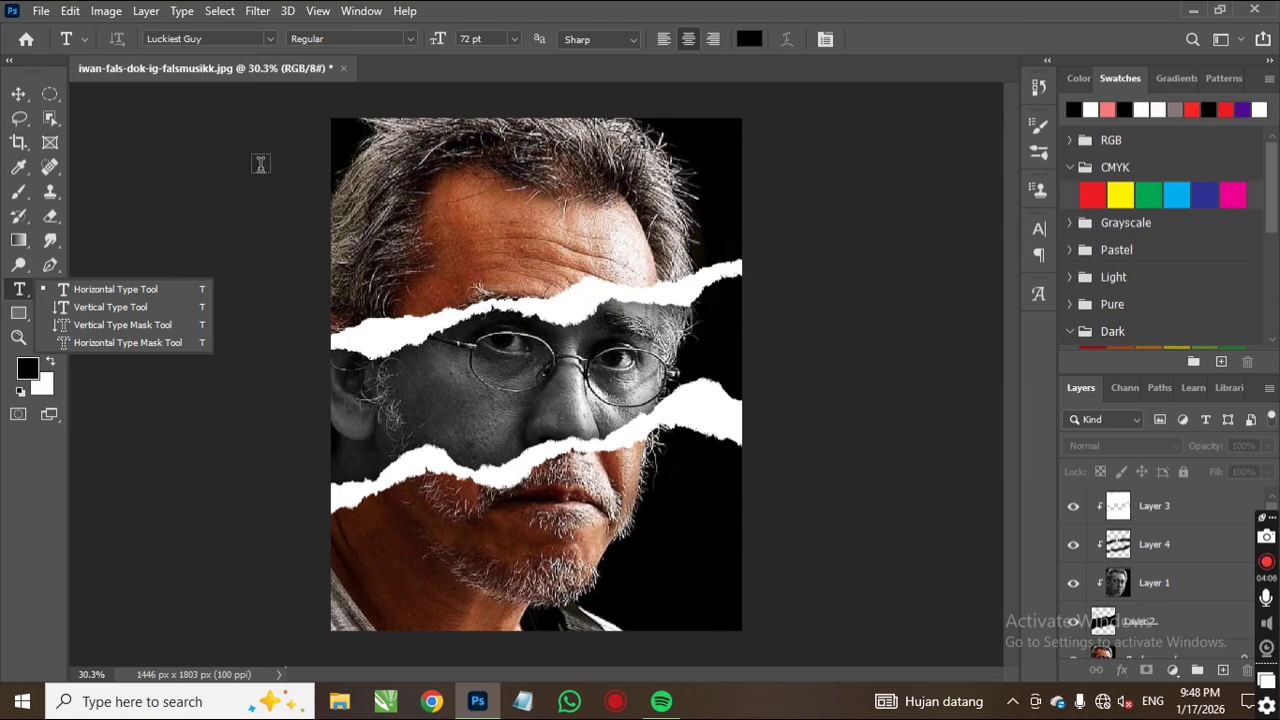
left_click(273, 38)
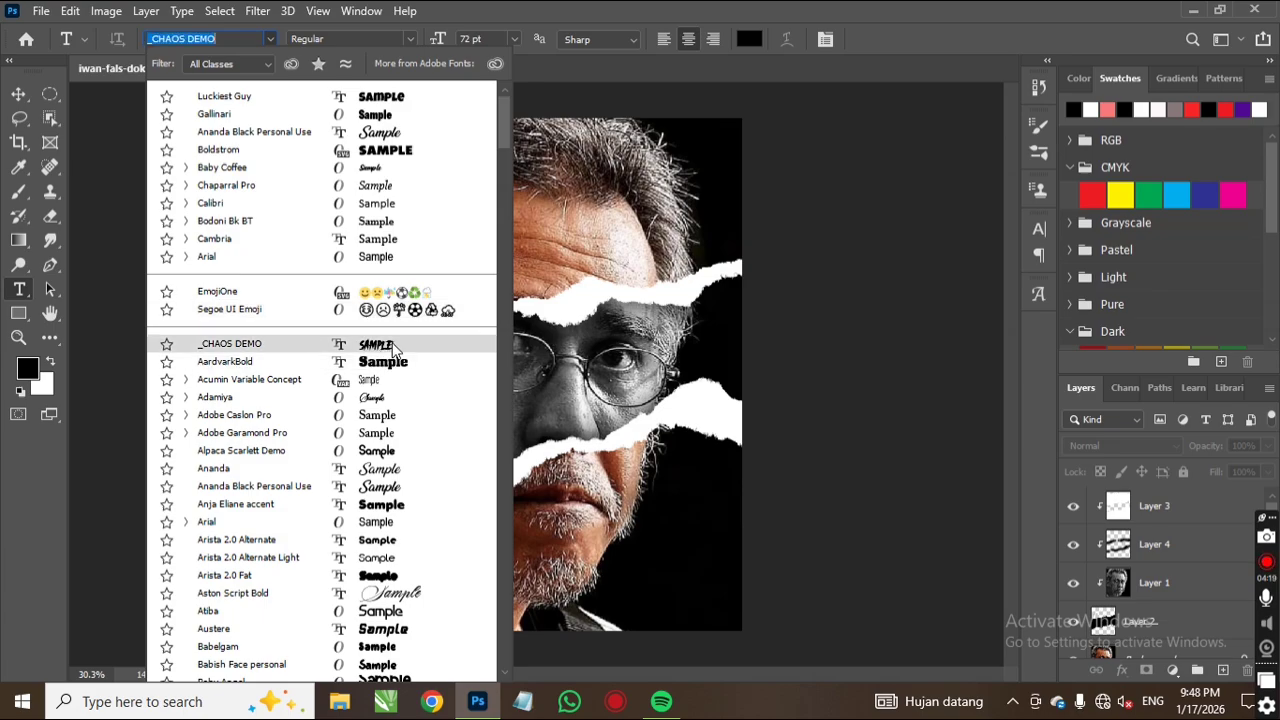
scroll(375, 415, "down", 5)
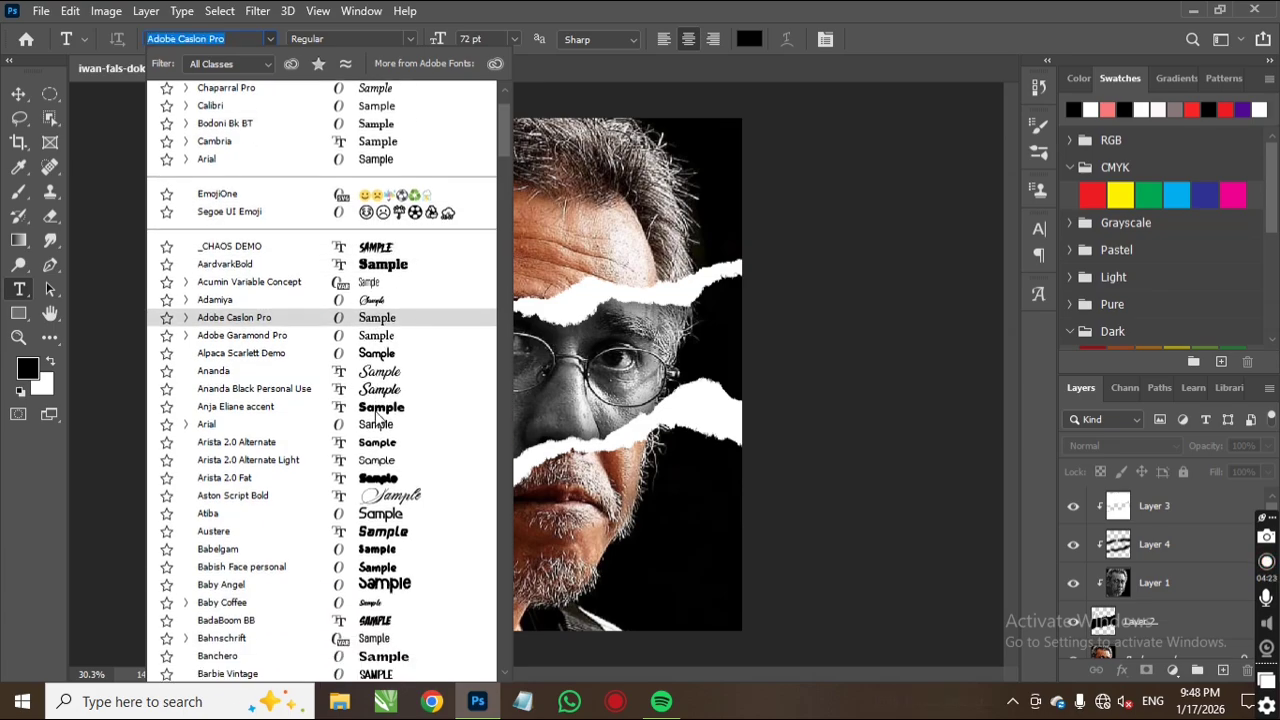
left_click(370, 603)
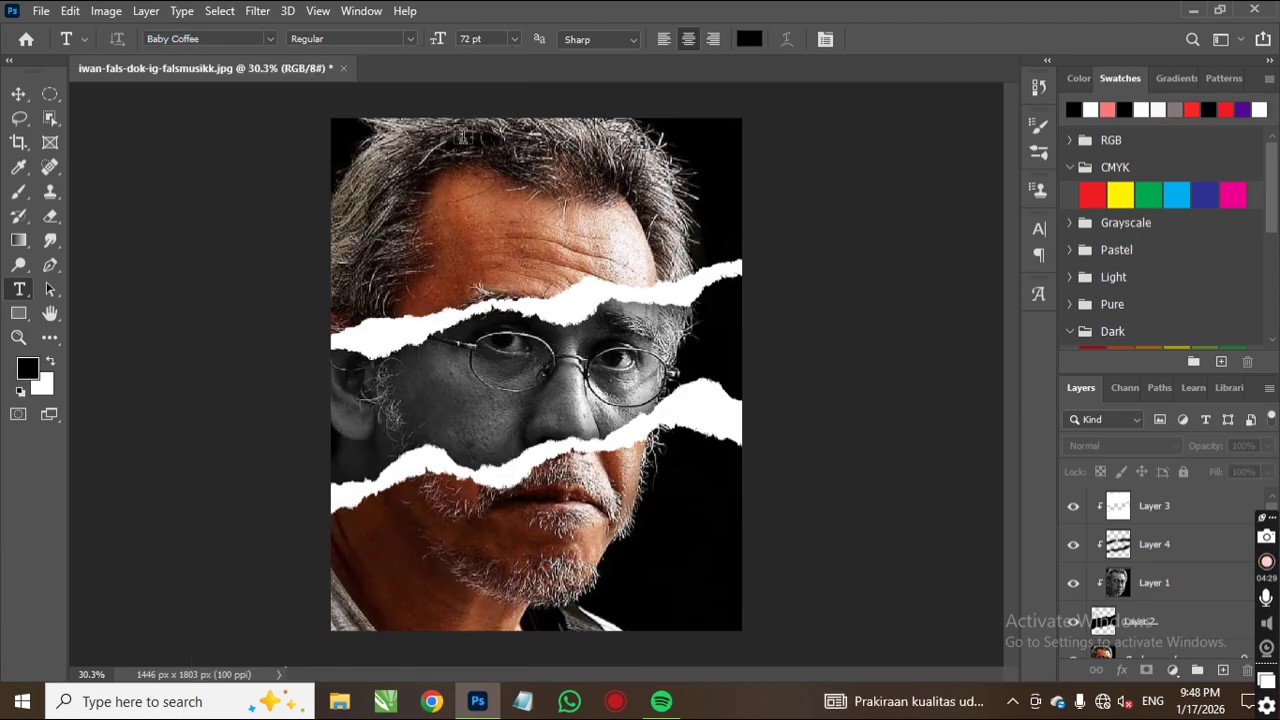
left_click(411, 38)
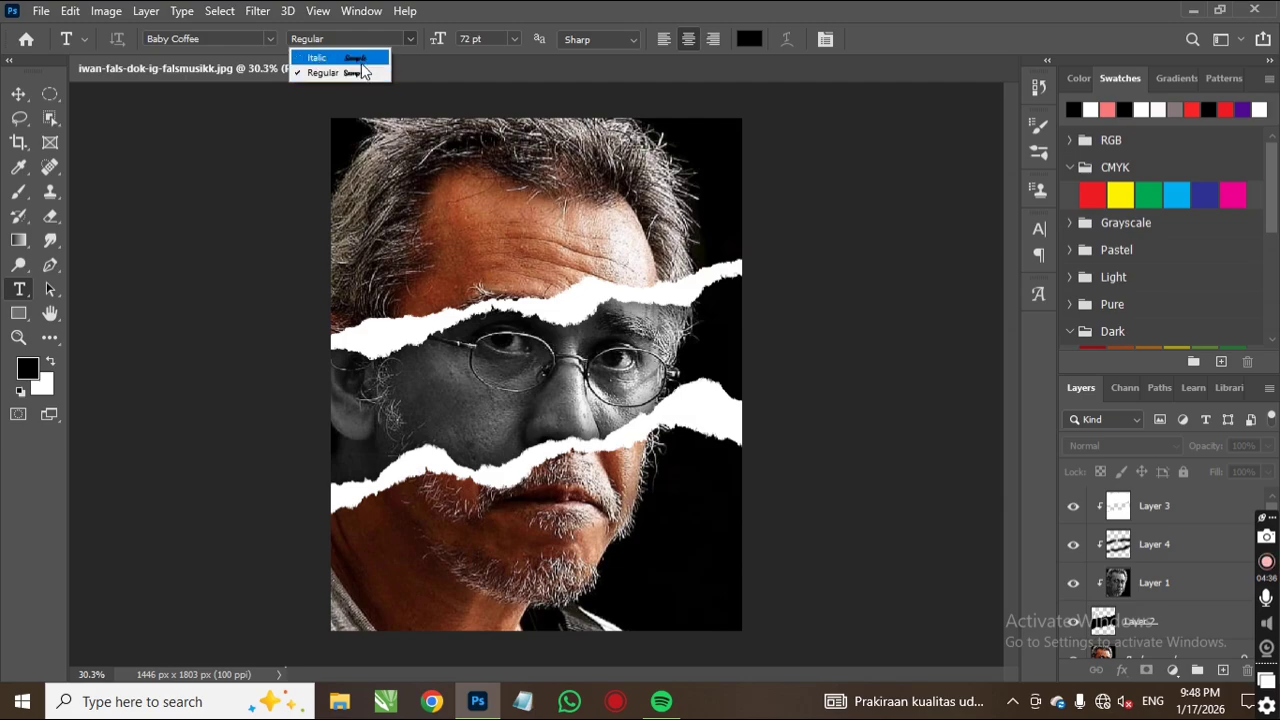
left_click(330, 57)
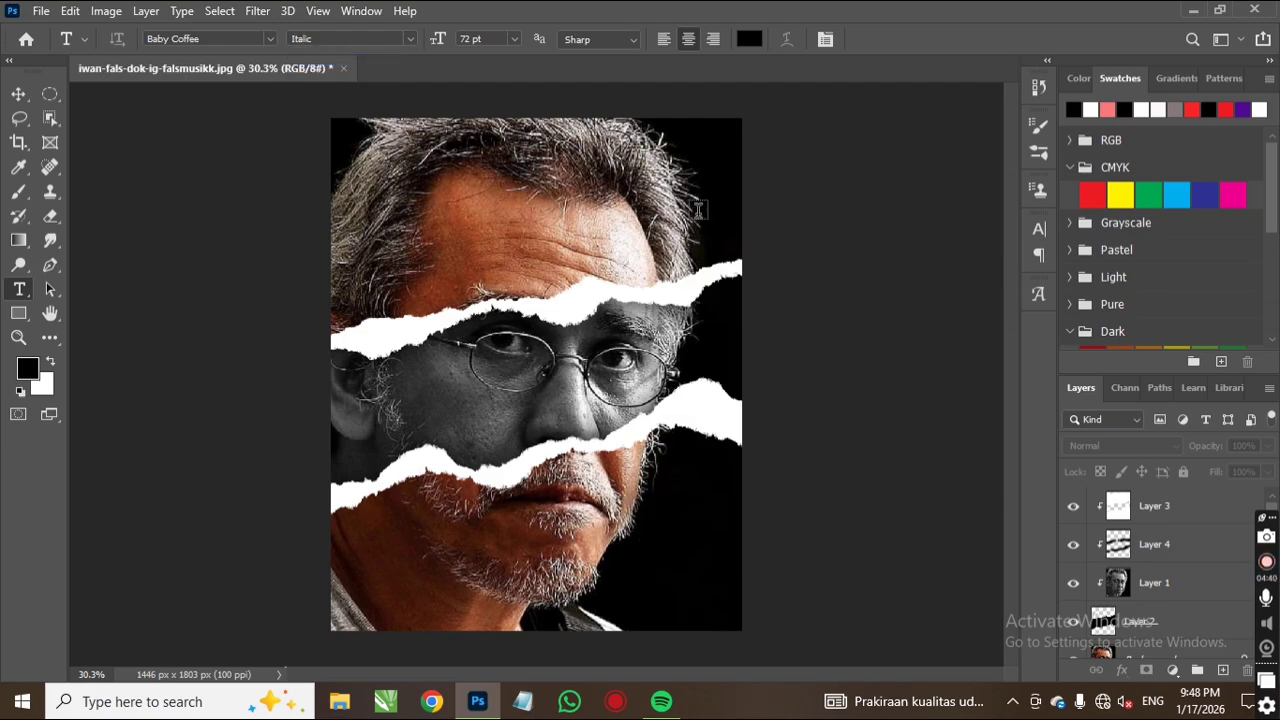
Step: Set the text colour to CMYK yellow (fff200)
left_click(749, 39)
left_click(1120, 195)
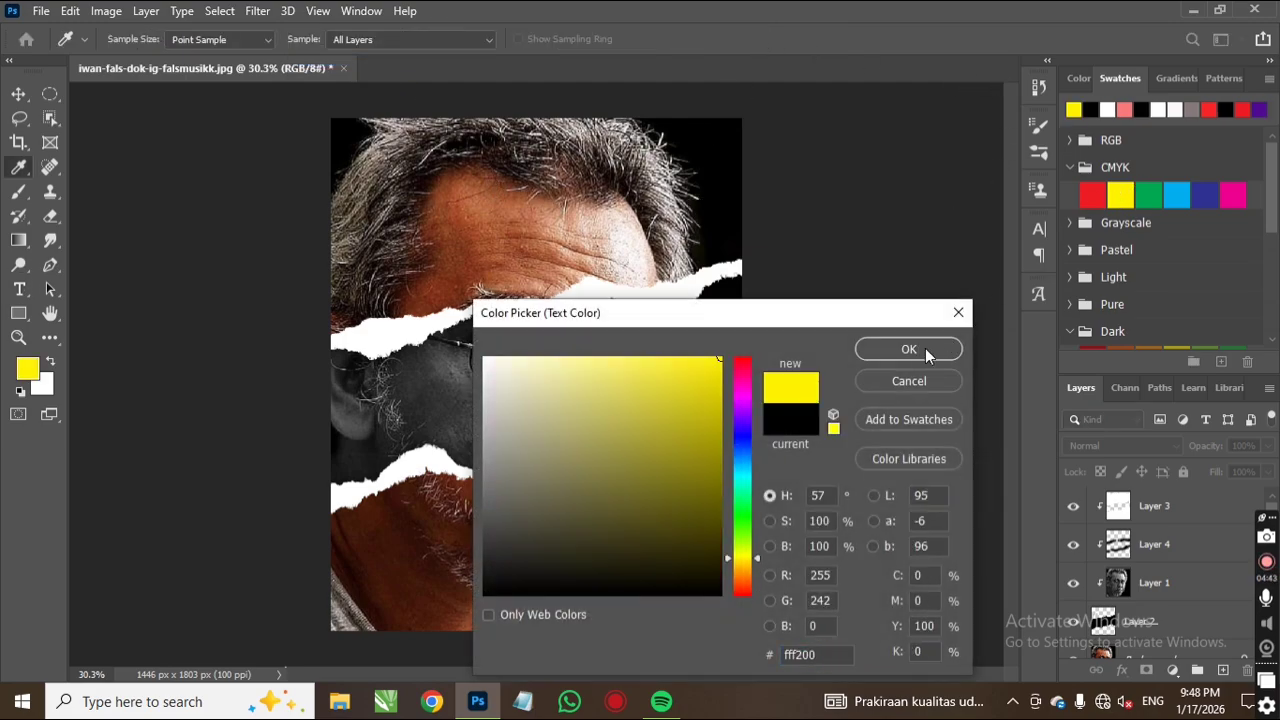
left_click(901, 356)
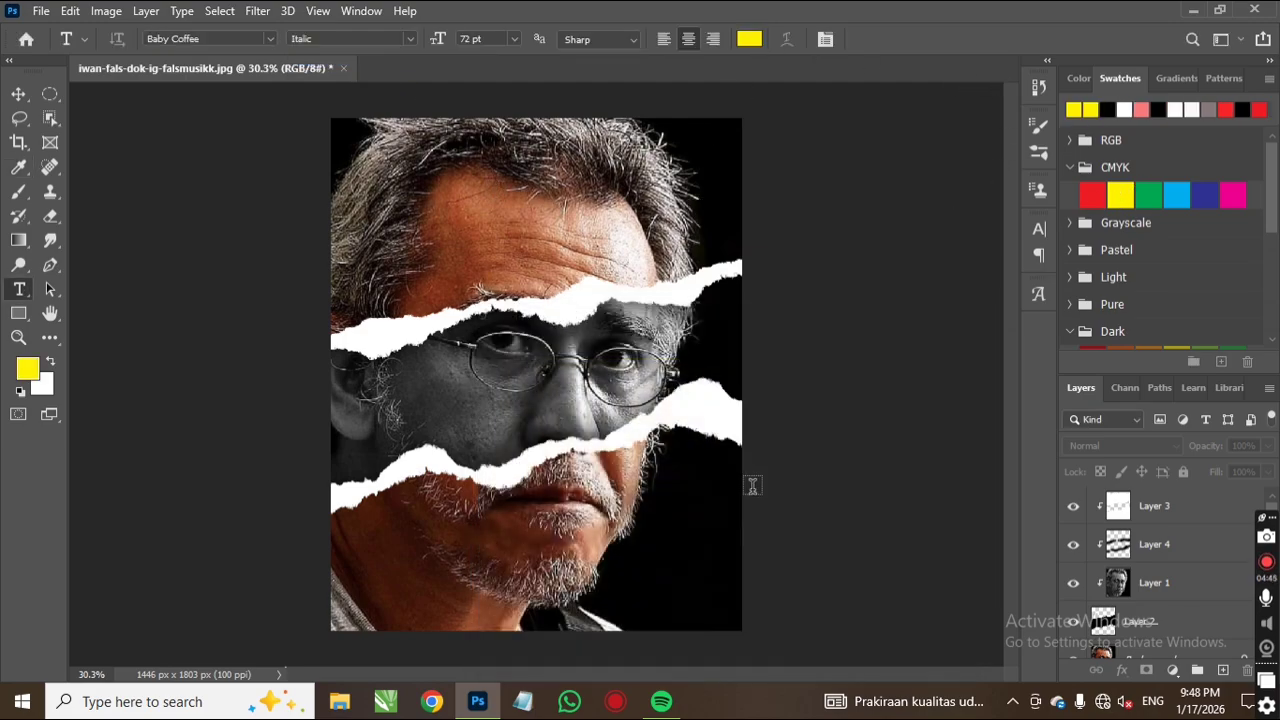
Step: Add the text "Iwan Fals" on the dark lower-right area of the portrait and shift it slightly toward the right image edge
left_click(628, 589)
type("Iwan F")
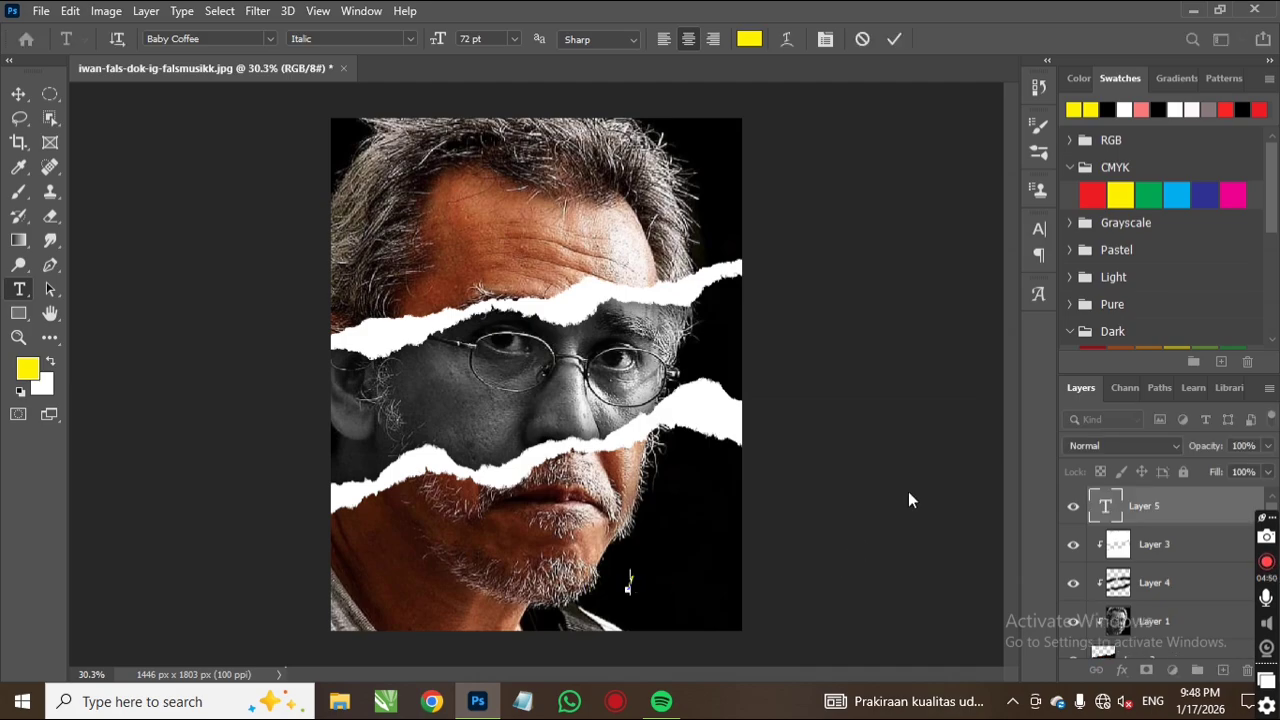
type("als")
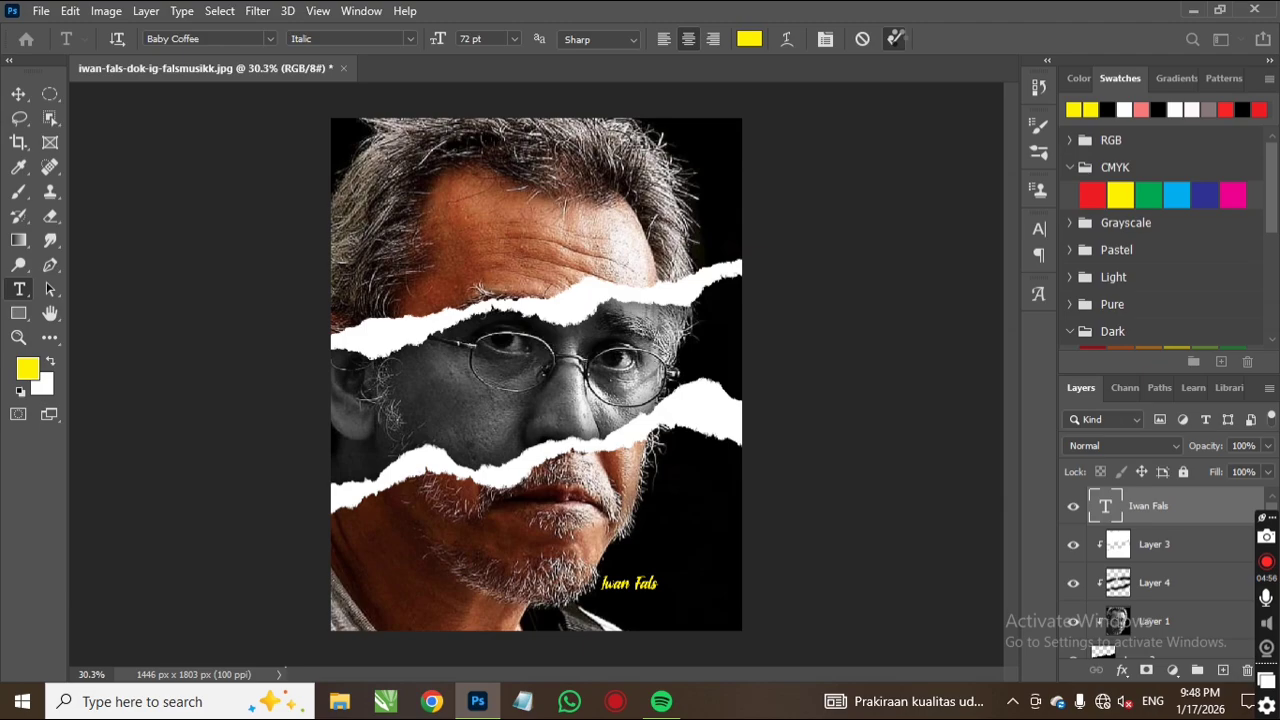
left_click(894, 39)
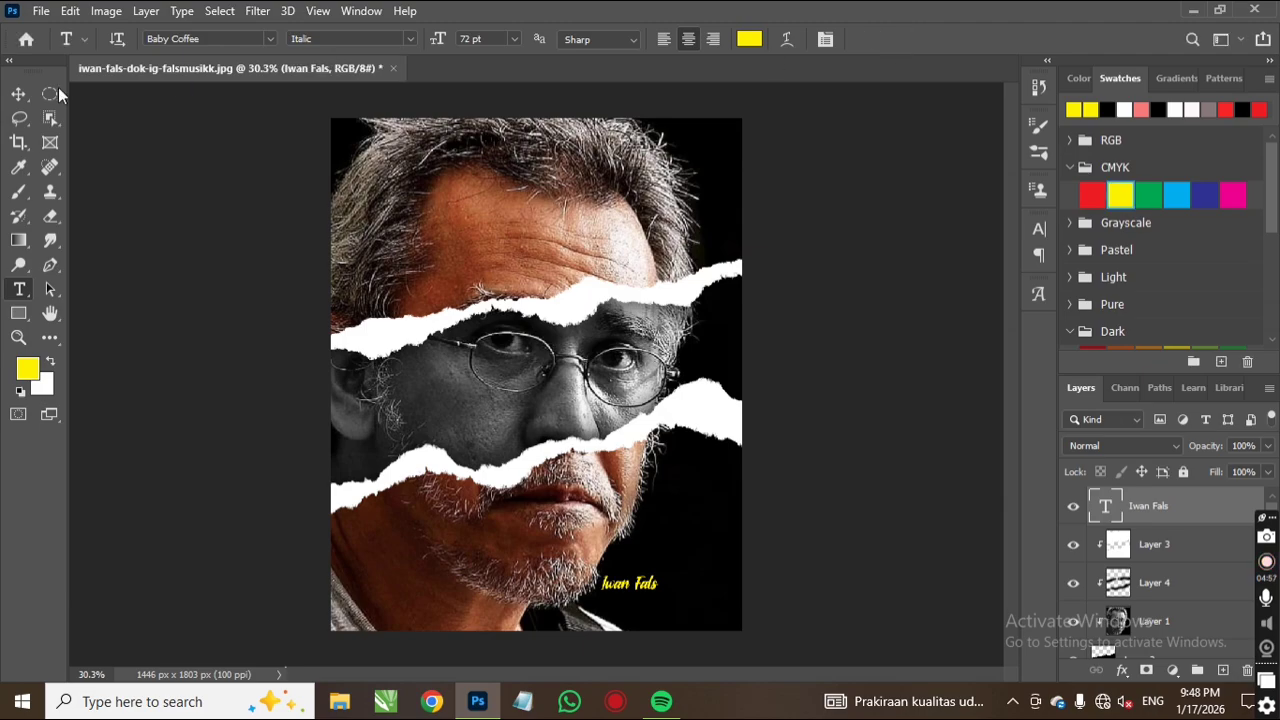
left_click(22, 96)
left_click_drag(663, 597, 689, 602)
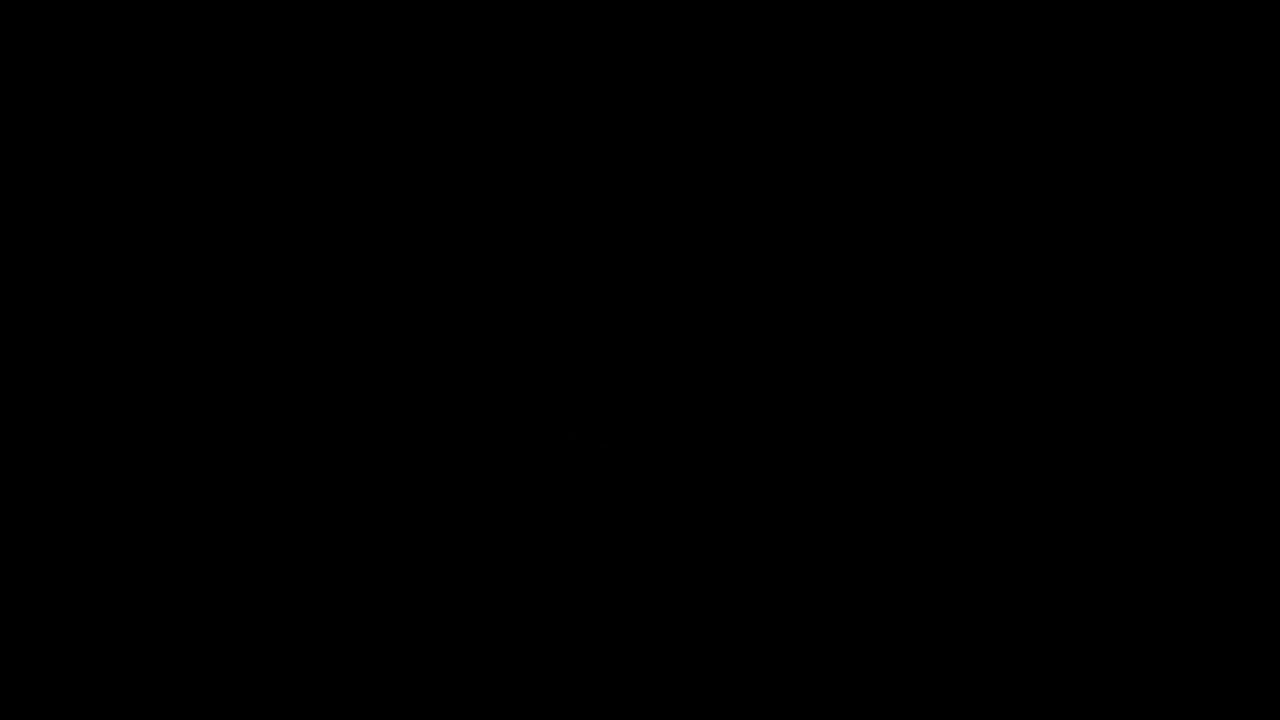